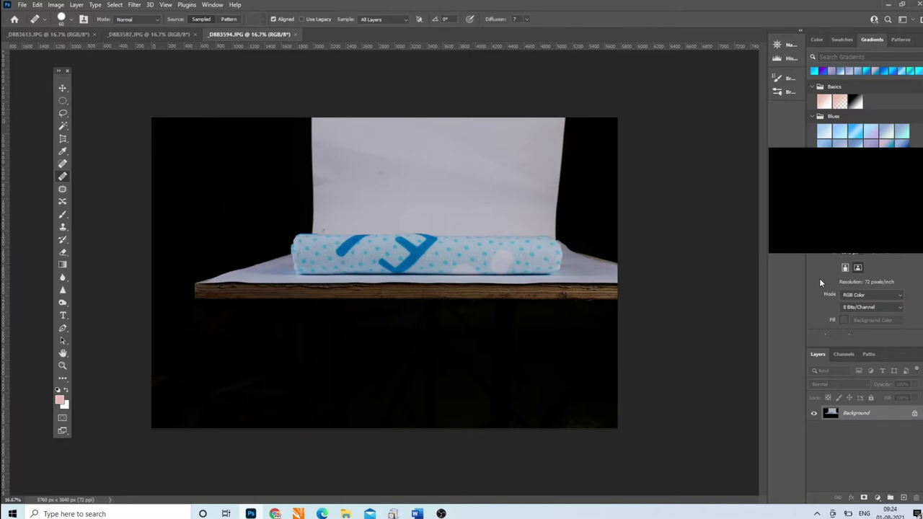
Step: Zoom in on the towel and apply Levels with the white input point at 201
{"action": "left_click", "coordinate": [62, 365]}
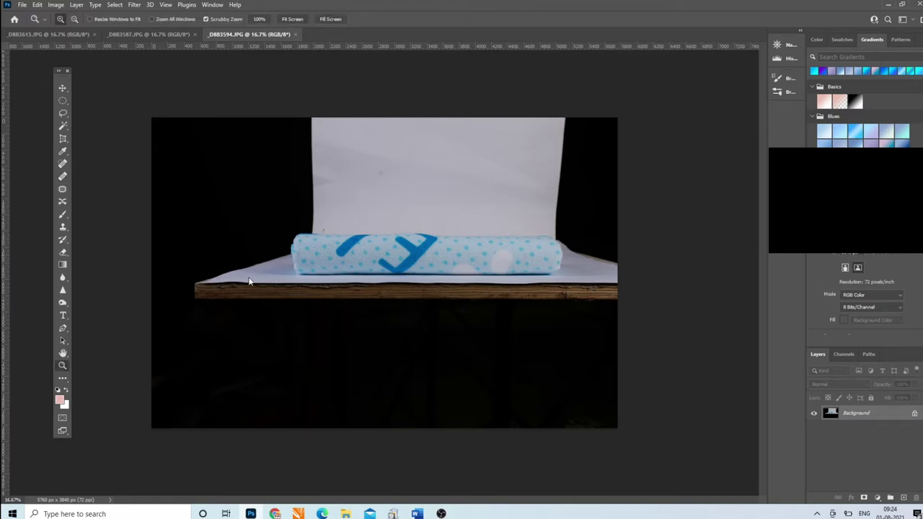
{"action": "left_click", "coordinate": [352, 231]}
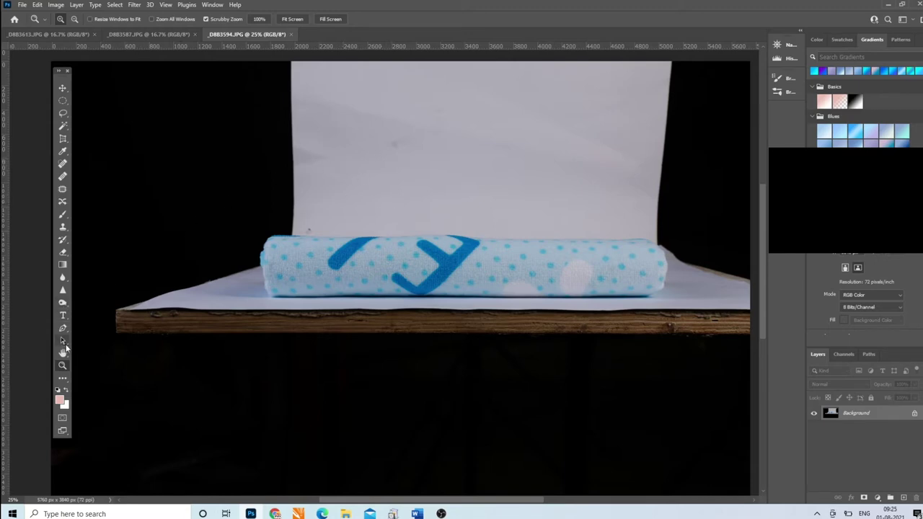
{"action": "left_click", "coordinate": [433, 235]}
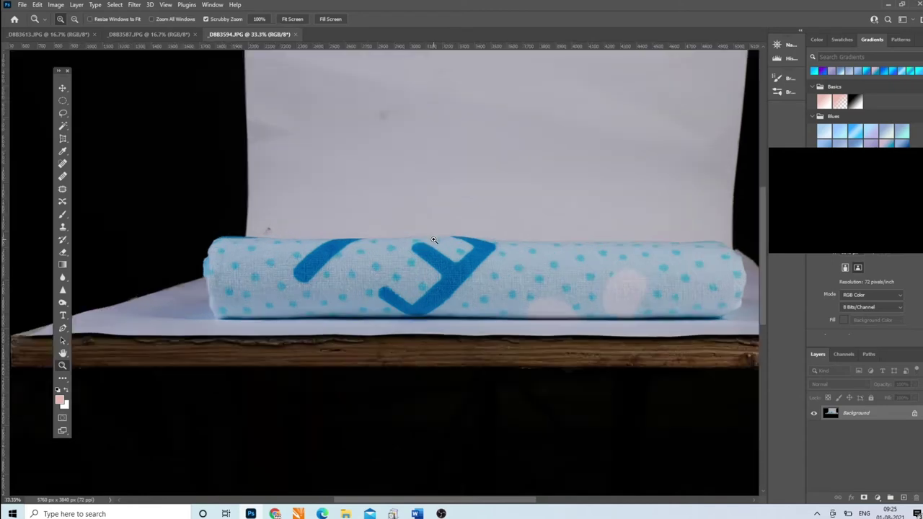
{"action": "key", "text": "ctrl+l"}
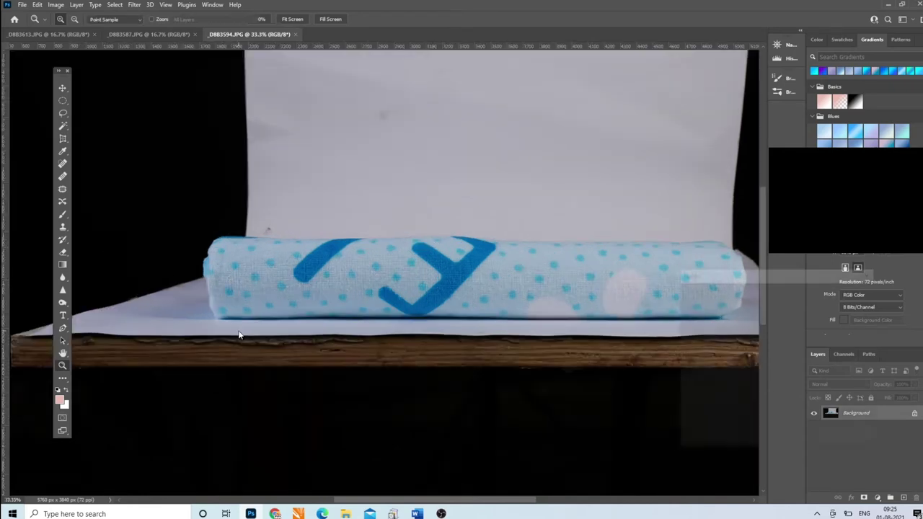
{"action": "left_click_drag", "start_coordinate": [807, 382], "coordinate": [788, 385]}
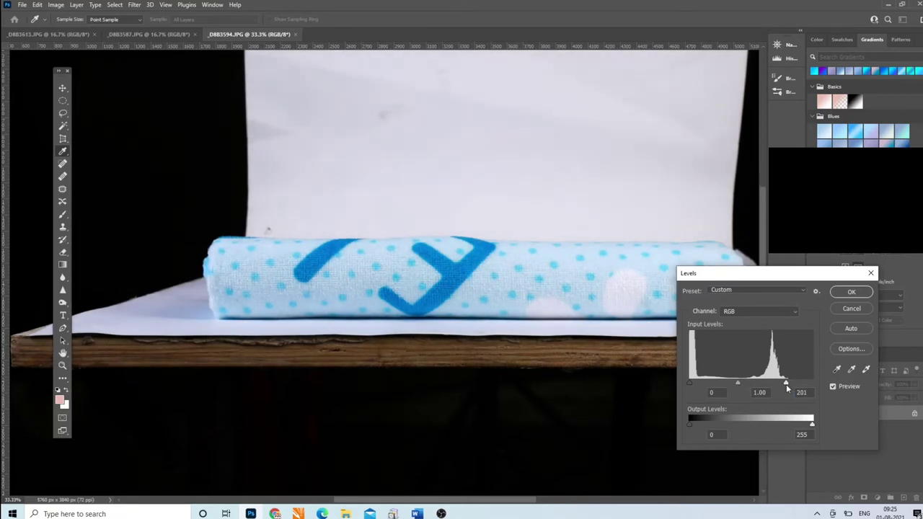
{"action": "left_click", "coordinate": [850, 291]}
Step: Apply Unsharp Mask with Amount 69%, Radius 1.9 px and Threshold 0
{"action": "key", "text": "z"}
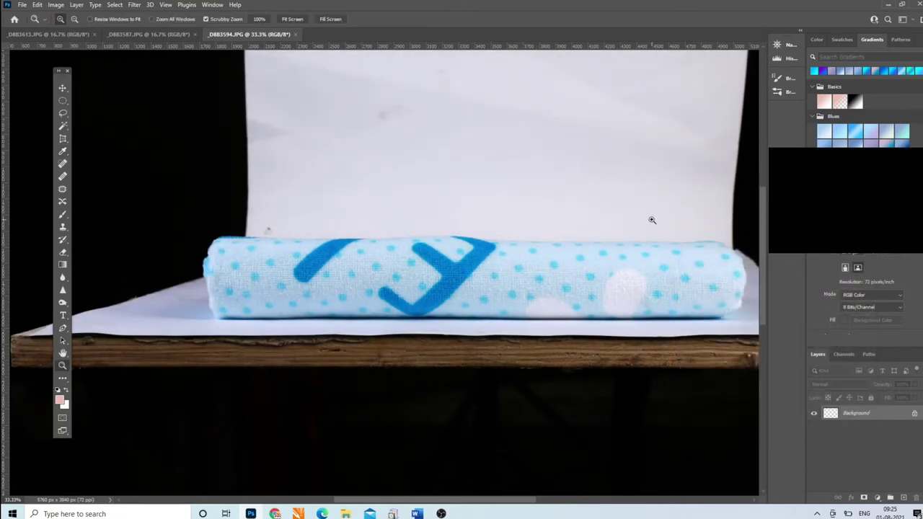
{"action": "left_click", "coordinate": [134, 6]}
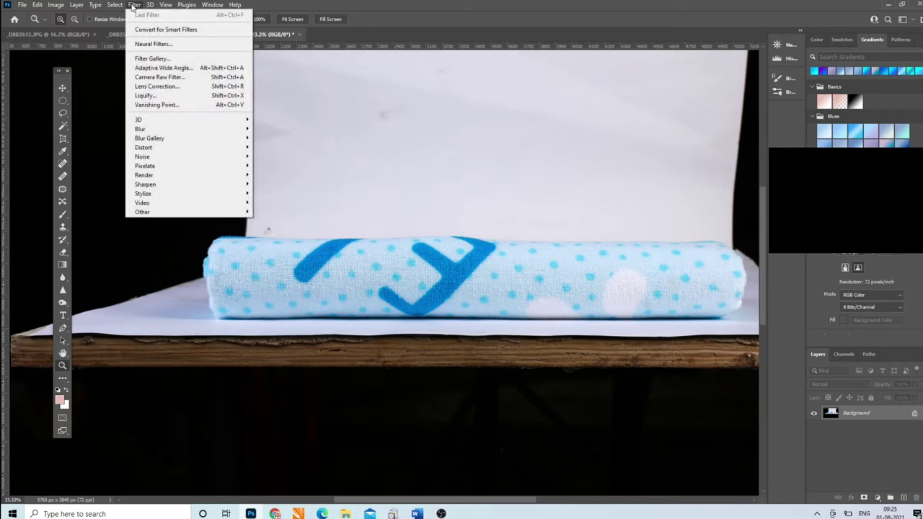
{"action": "mouse_move", "coordinate": [145, 185]}
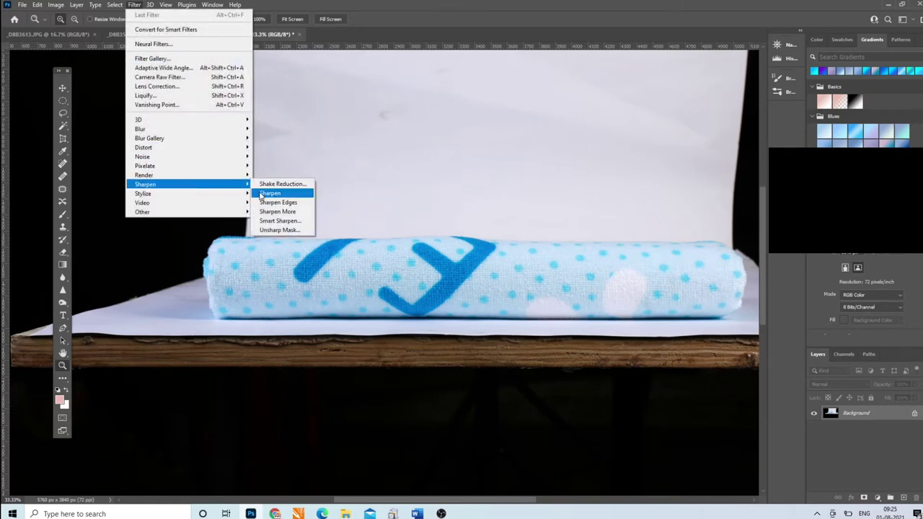
{"action": "left_click", "coordinate": [279, 230]}
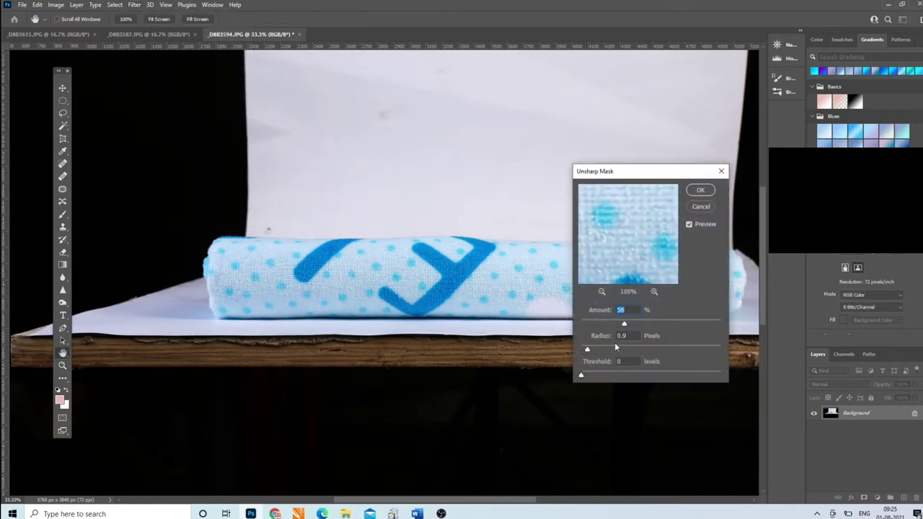
{"action": "left_click_drag", "start_coordinate": [624, 326], "coordinate": [626, 324]}
{"action": "left_click_drag", "start_coordinate": [591, 352], "coordinate": [595, 353]}
{"action": "left_click", "coordinate": [701, 191]}
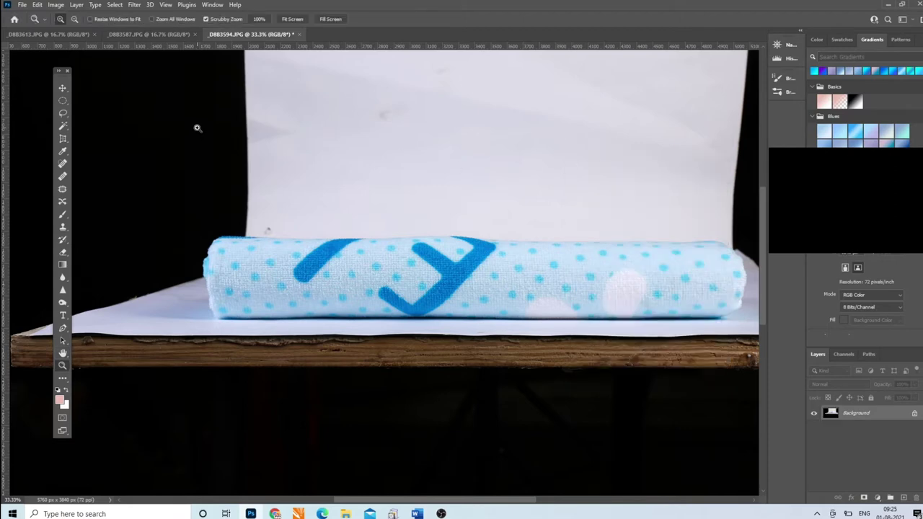
Step: Fit the image in the window, then zoom in to 50% on the towel
{"action": "left_click", "coordinate": [438, 251]}
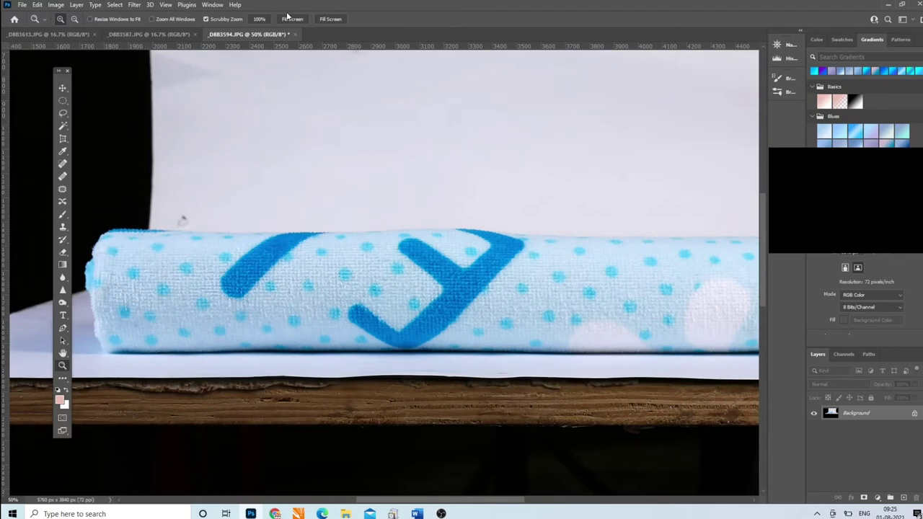
{"action": "left_click", "coordinate": [289, 17]}
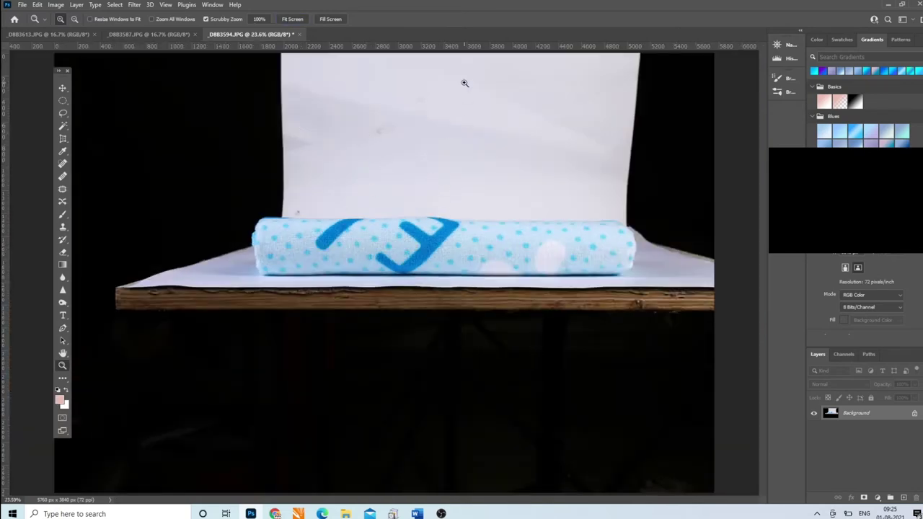
{"action": "left_click", "coordinate": [358, 233]}
{"action": "left_click", "coordinate": [359, 233]}
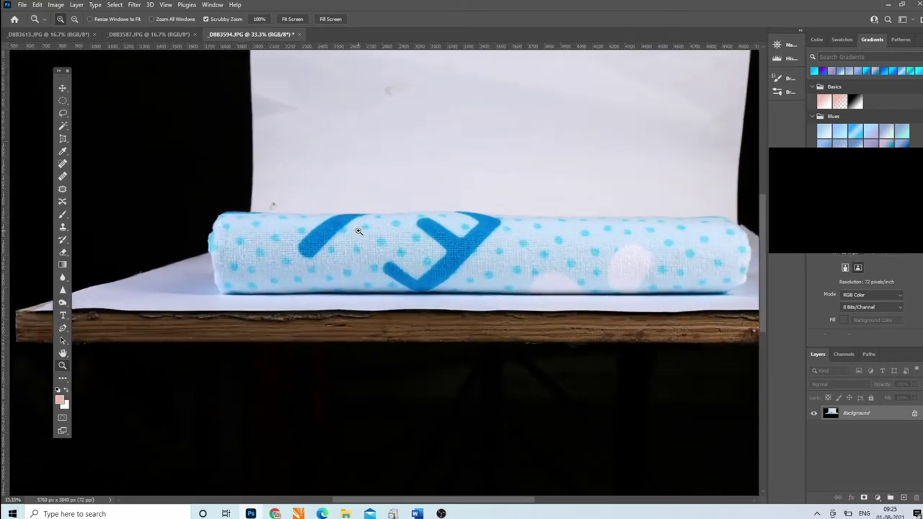
{"action": "left_click", "coordinate": [360, 237]}
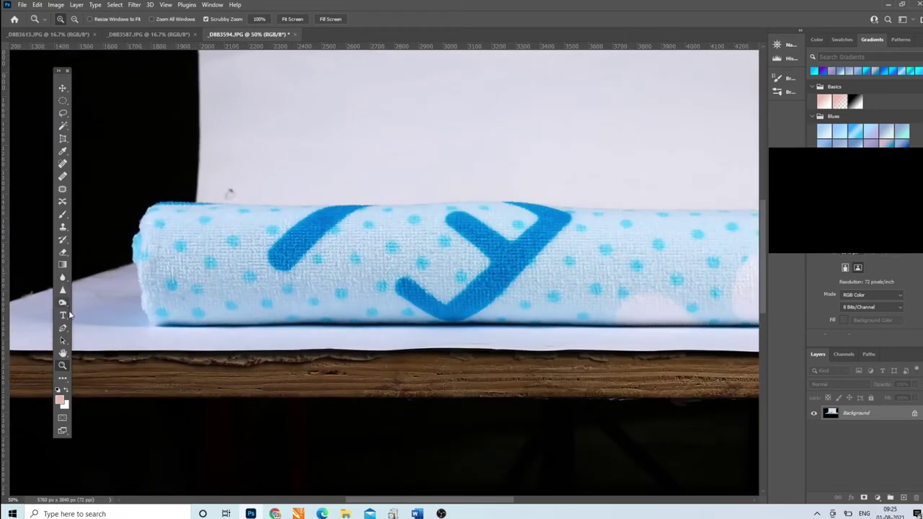
Step: Start a pen path at the towel's bottom-left, curving up its left end onto the top edge
{"action": "left_click", "coordinate": [62, 329]}
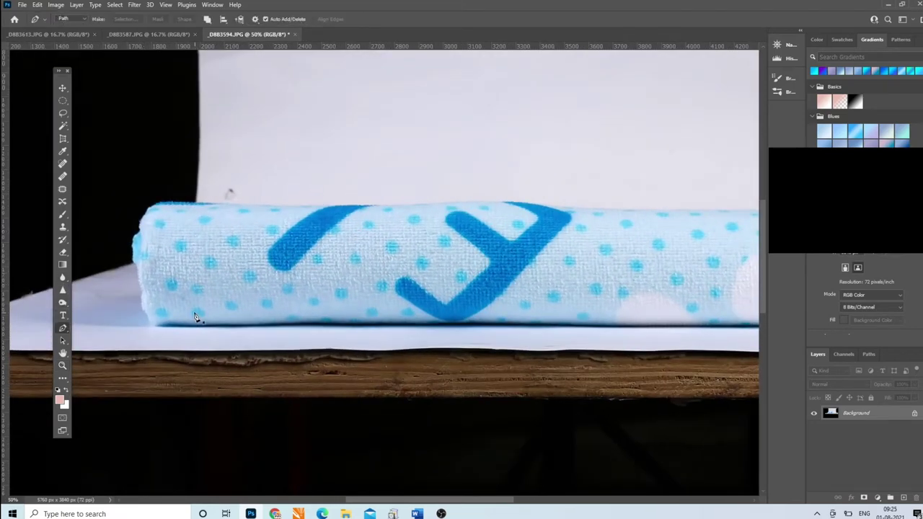
{"action": "left_click", "coordinate": [156, 323]}
{"action": "left_click_drag", "start_coordinate": [144, 268], "coordinate": [142, 235]}
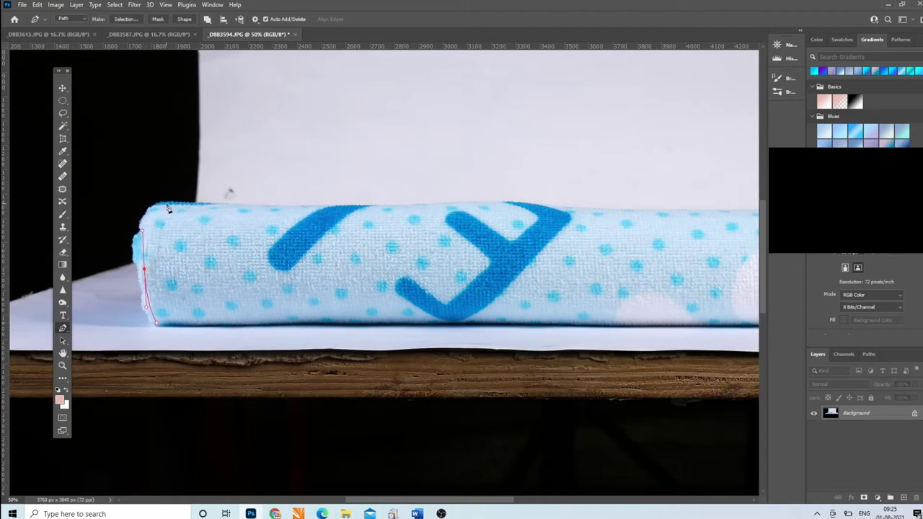
{"action": "left_click_drag", "start_coordinate": [170, 204], "coordinate": [185, 205]}
{"action": "left_click_drag", "start_coordinate": [417, 499], "coordinate": [476, 500]}
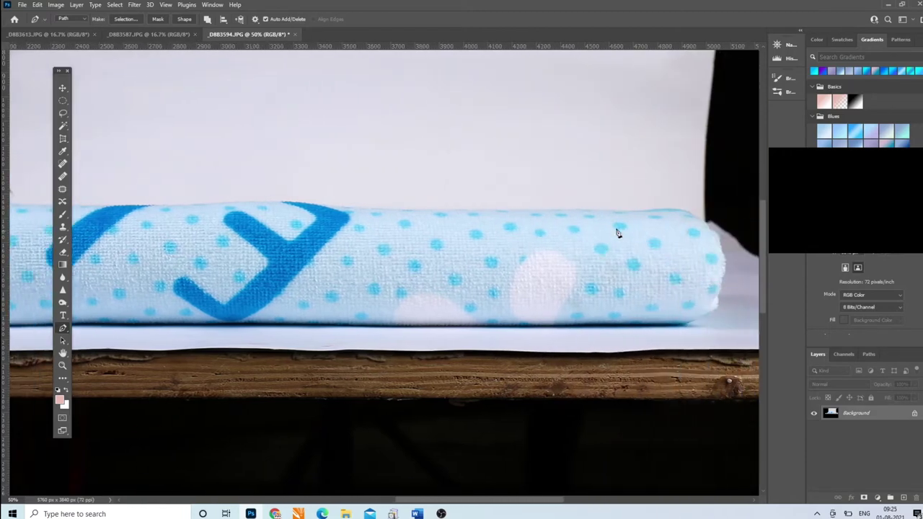
Step: Continue the path along the top, around the right end and back along the bottom edge
{"action": "left_click", "coordinate": [684, 210]}
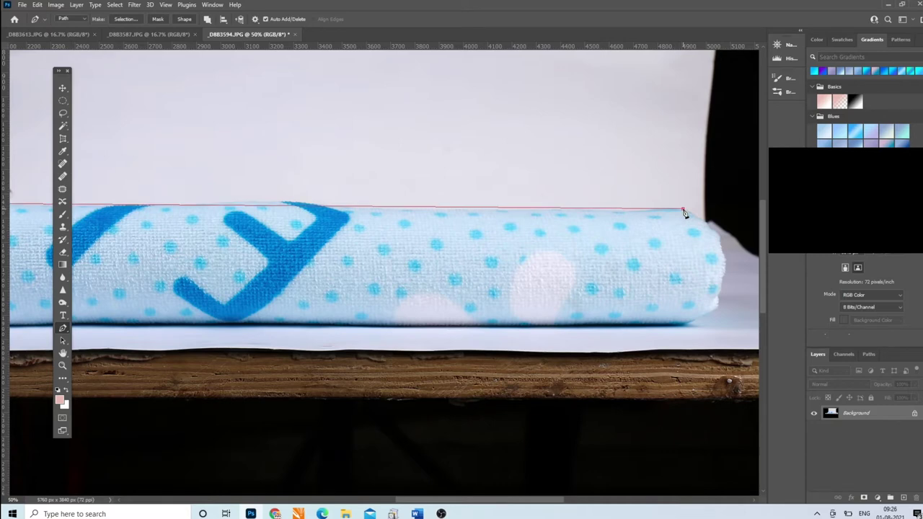
{"action": "key", "text": "Escape"}
{"action": "left_click", "coordinate": [690, 214]}
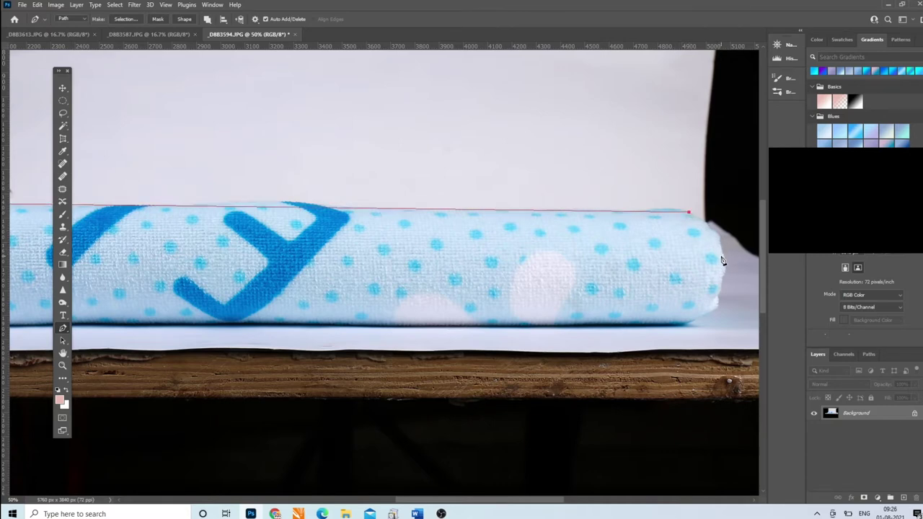
{"action": "left_click_drag", "start_coordinate": [723, 274], "coordinate": [721, 287]}
{"action": "left_click_drag", "start_coordinate": [690, 323], "coordinate": [662, 327]}
{"action": "left_click_drag", "start_coordinate": [498, 505], "coordinate": [448, 506]}
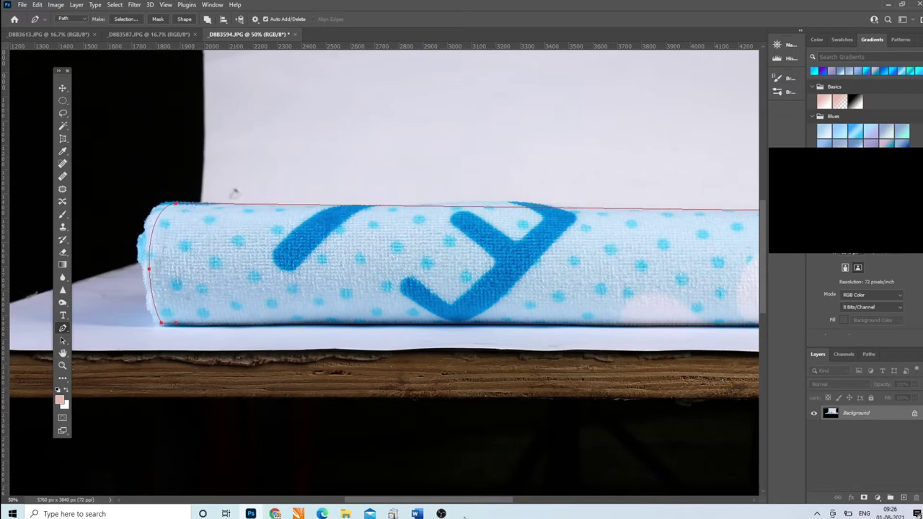
{"action": "left_click_drag", "start_coordinate": [478, 508], "coordinate": [546, 508]}
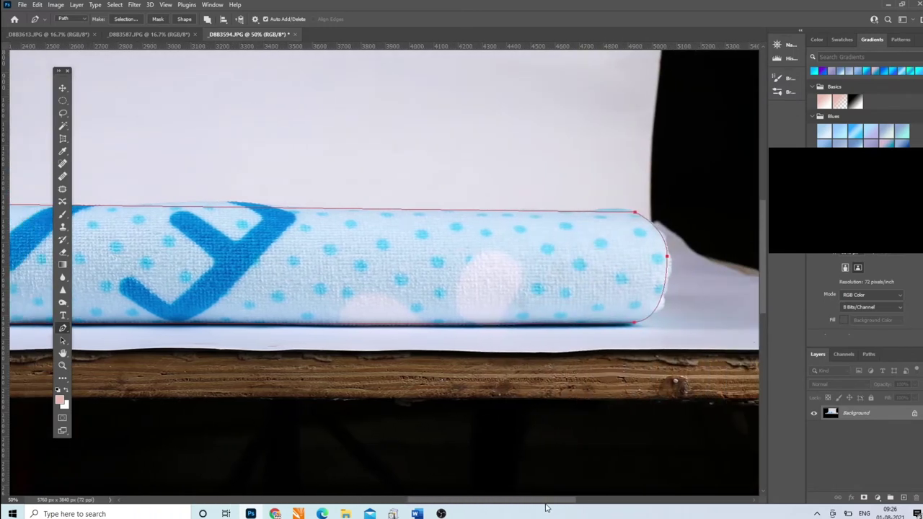
Step: Turn the towel path into a 2 px feathered selection and copy it to its own layer
{"action": "key", "text": "ctrl+Return"}
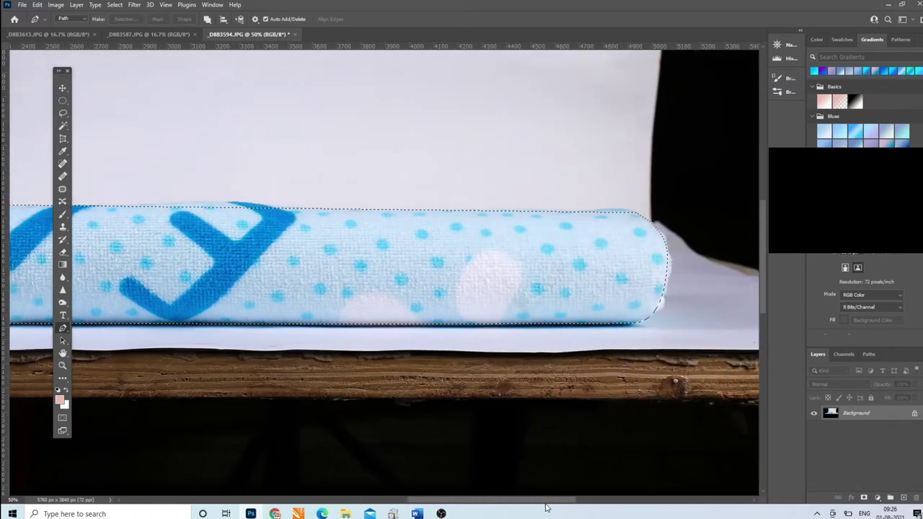
{"action": "key", "text": "shift+F6"}
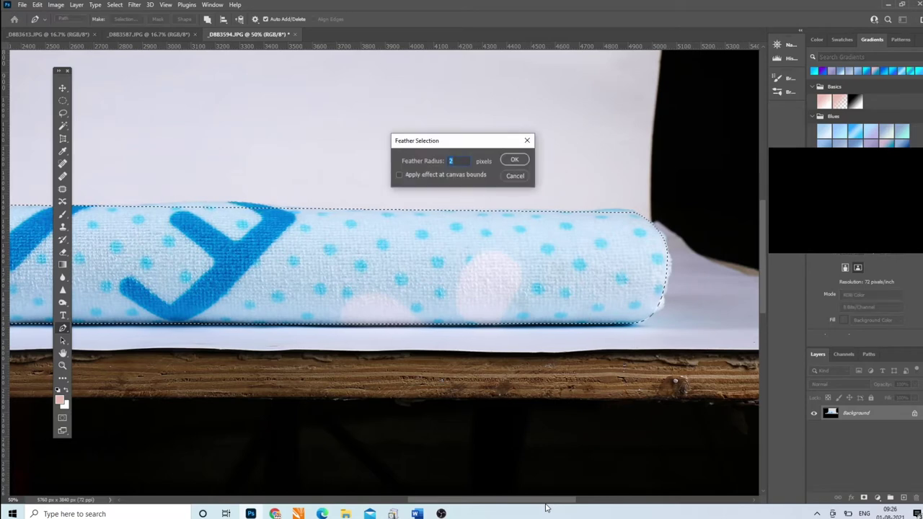
{"action": "left_click", "coordinate": [515, 160]}
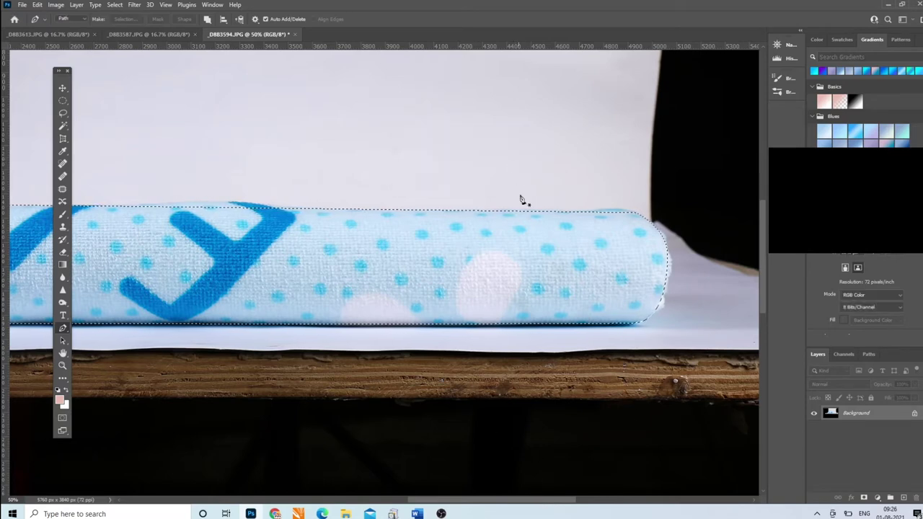
{"action": "key", "text": "ctrl+j"}
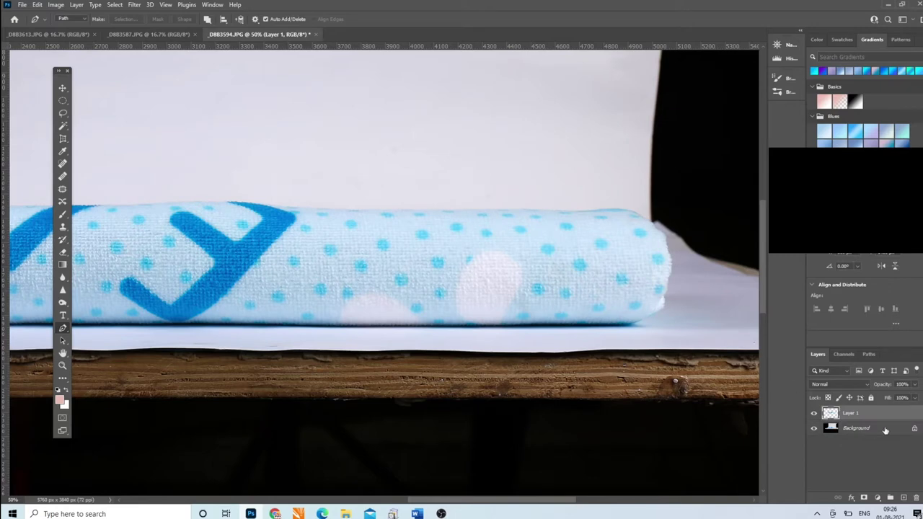
Step: Add a new layer above Background, fill it with white, and zoom out
{"action": "left_click", "coordinate": [886, 429]}
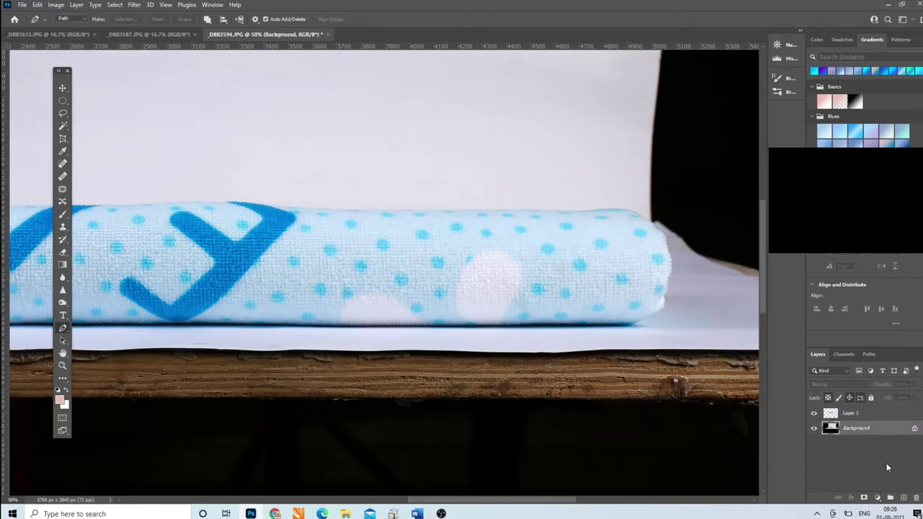
{"action": "left_click", "coordinate": [903, 499]}
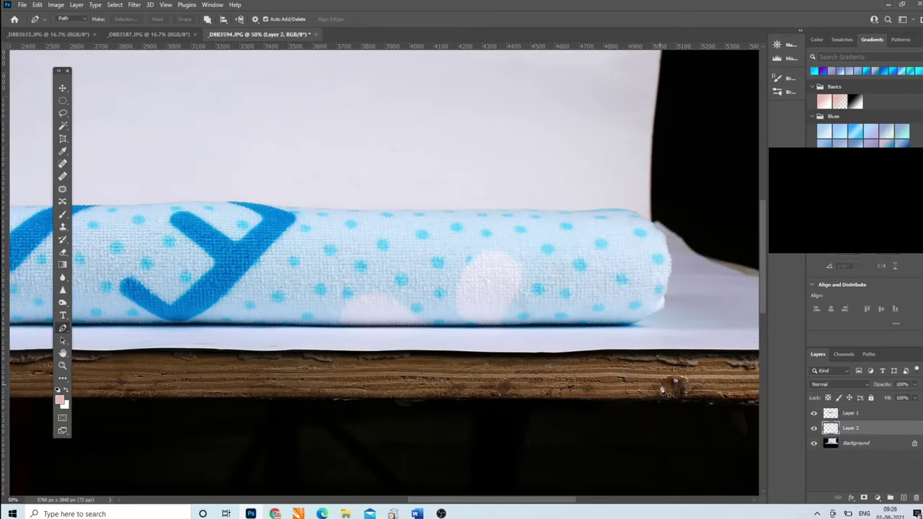
{"action": "key", "text": "shift+F5"}
{"action": "key", "text": "Return"}
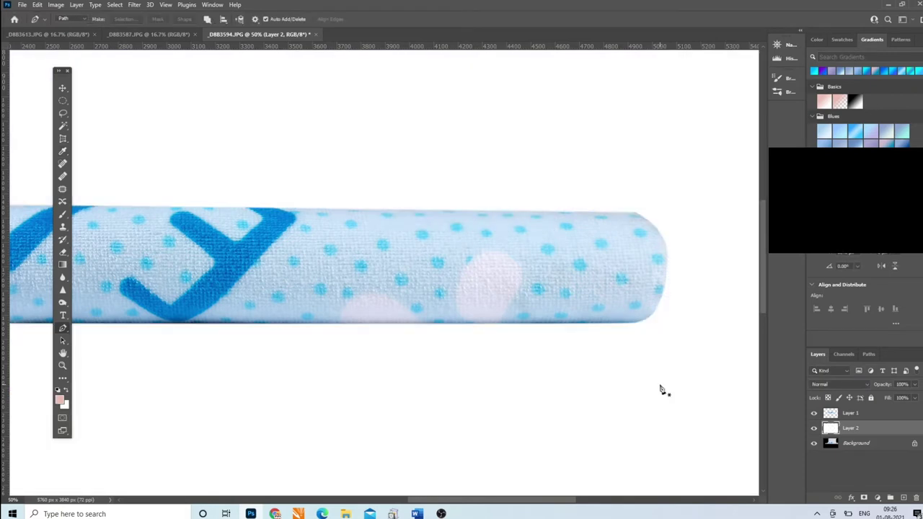
{"action": "key", "text": "ctrl+minus"}
{"action": "key", "text": "ctrl+minus"}
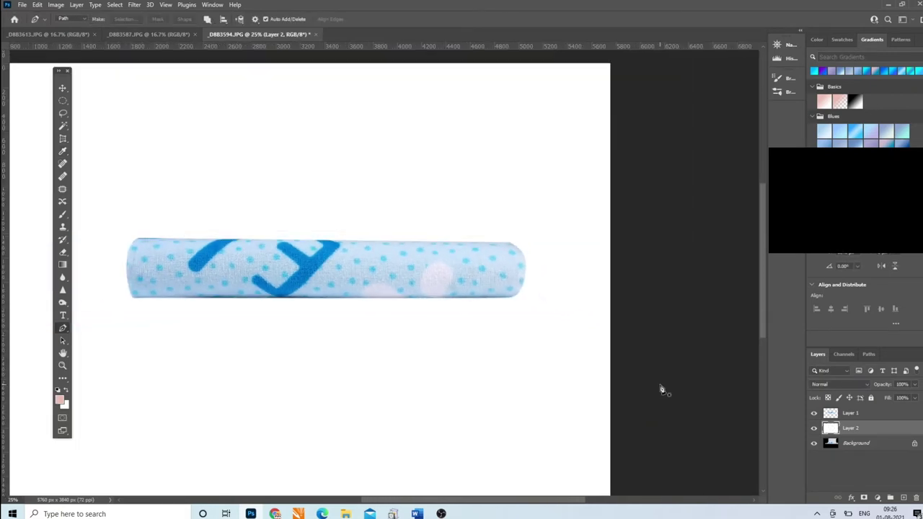
Step: Duplicate the towel layer twice, moving each copy up to form a three-roll stack
{"action": "left_click", "coordinate": [62, 365]}
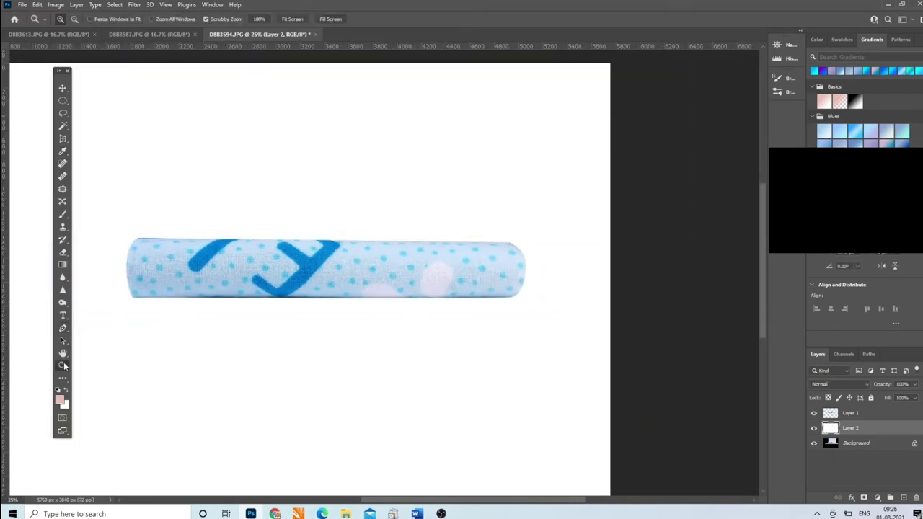
{"action": "left_click", "coordinate": [62, 88]}
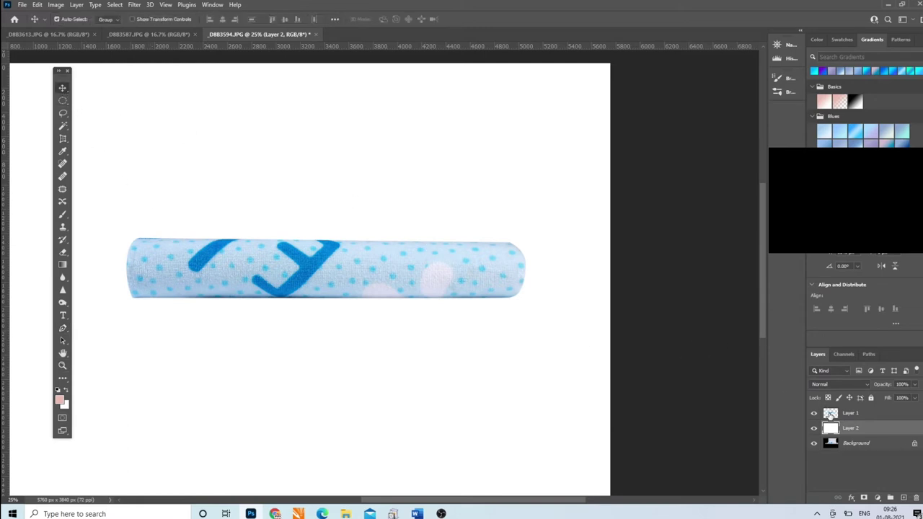
{"action": "left_click", "coordinate": [830, 415]}
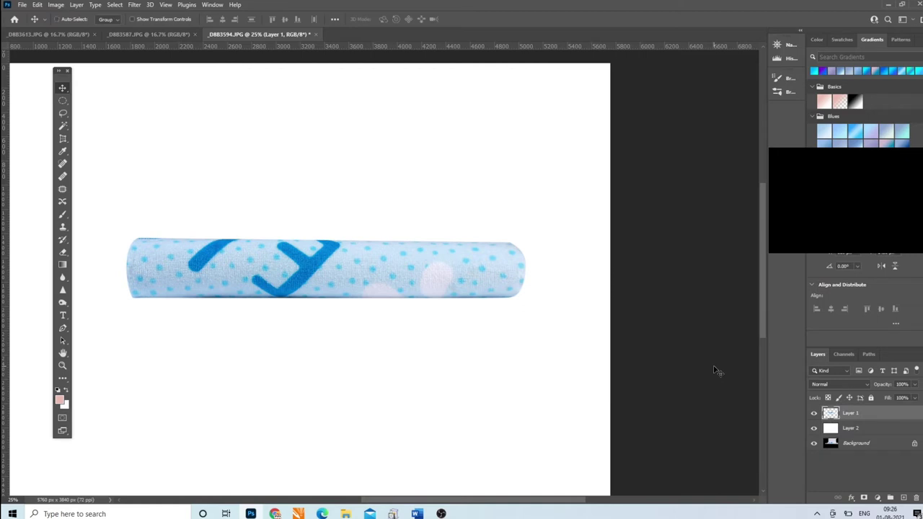
{"action": "key", "text": "ctrl+j"}
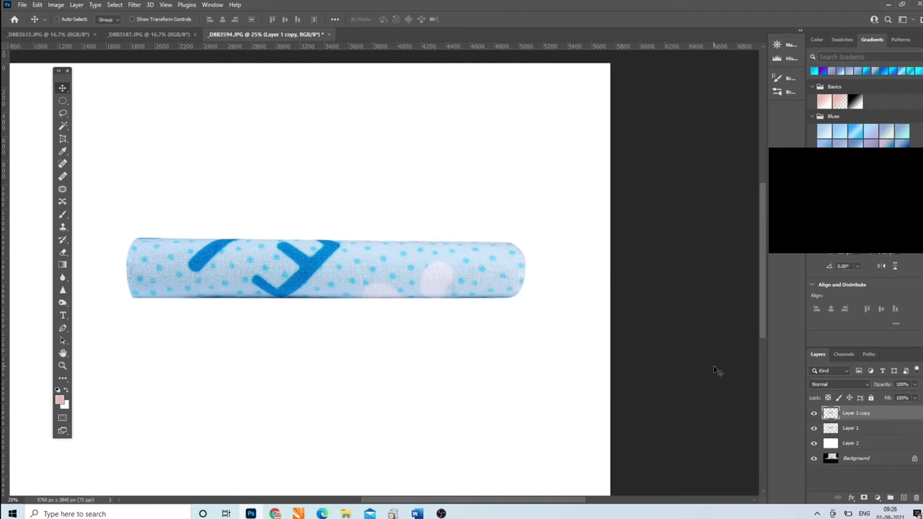
{"action": "left_click_drag", "start_coordinate": [500, 278], "coordinate": [497, 229]}
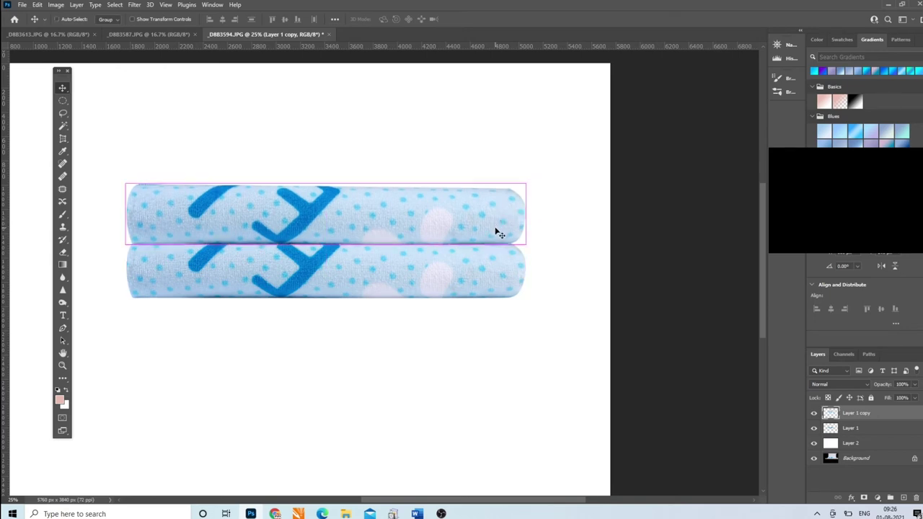
{"action": "key", "text": "ctrl+j"}
{"action": "left_click_drag", "start_coordinate": [485, 208], "coordinate": [484, 152]}
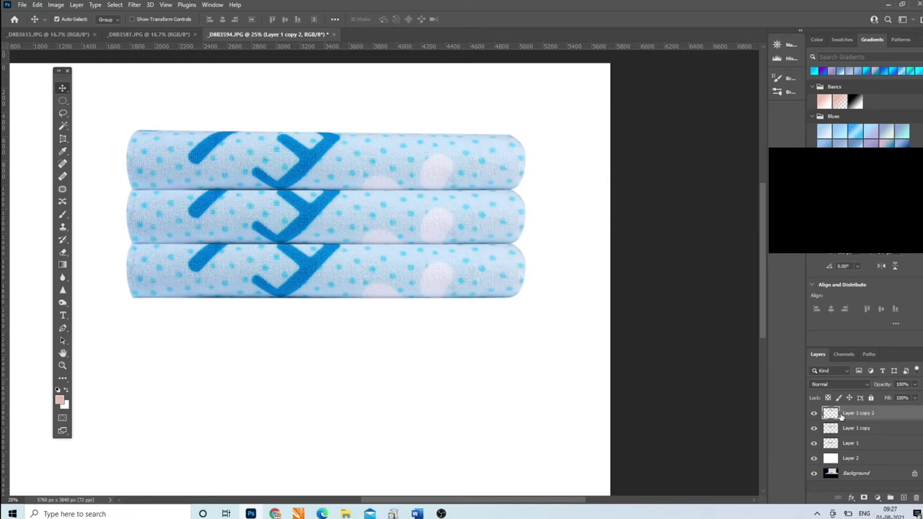
Step: Merge the three roll layers into one and move the stack down toward the canvas centre
{"action": "key", "text": "ctrl+e"}
{"action": "key", "text": "ctrl+e"}
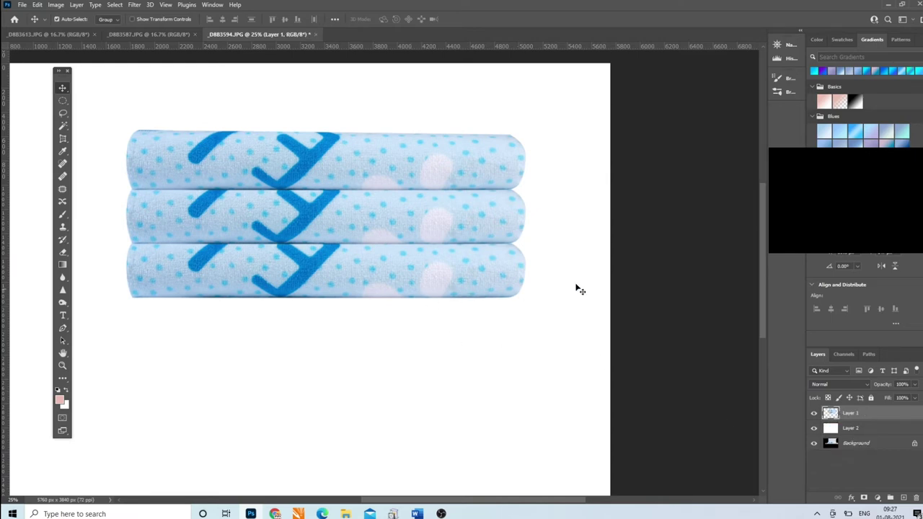
{"action": "scroll", "coordinate": [763, 231], "scroll_direction": "up", "scroll_amount": 2}
{"action": "scroll", "coordinate": [761, 230], "scroll_direction": "up", "scroll_amount": 2}
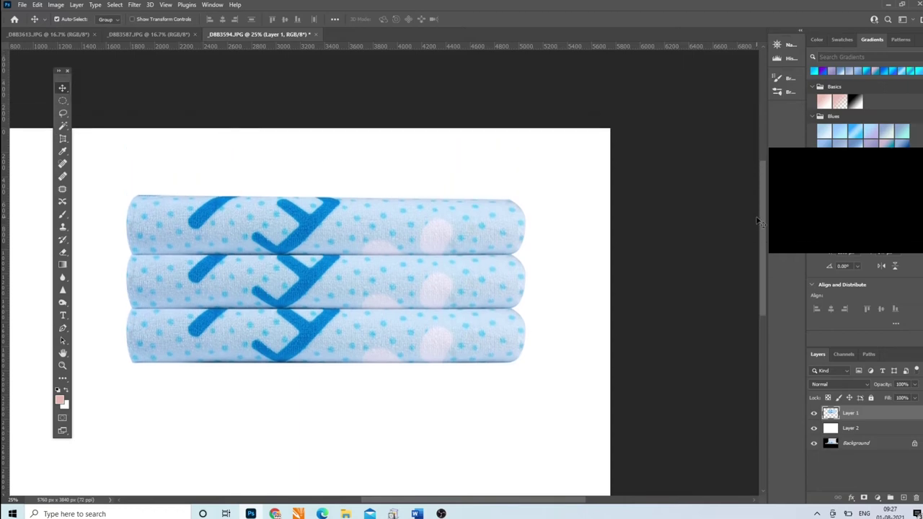
{"action": "mouse_move", "coordinate": [226, 287]}
{"action": "left_mouse_down"}
{"action": "mouse_move", "coordinate": [226, 350]}
{"action": "mouse_move", "coordinate": [208, 364]}
{"action": "left_mouse_up"}
{"action": "left_click_drag", "start_coordinate": [379, 500], "coordinate": [322, 499]}
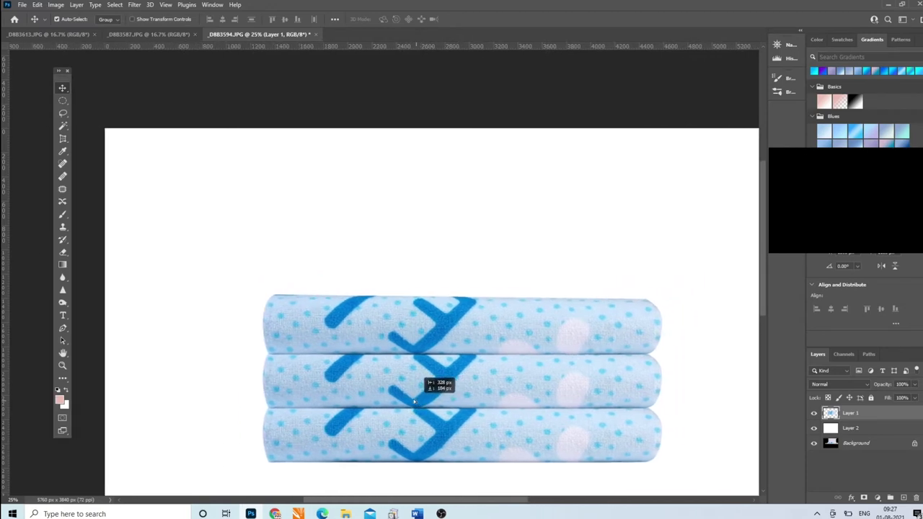
{"action": "left_click_drag", "start_coordinate": [455, 387], "coordinate": [402, 400]}
{"action": "left_click_drag", "start_coordinate": [761, 270], "coordinate": [765, 301]}
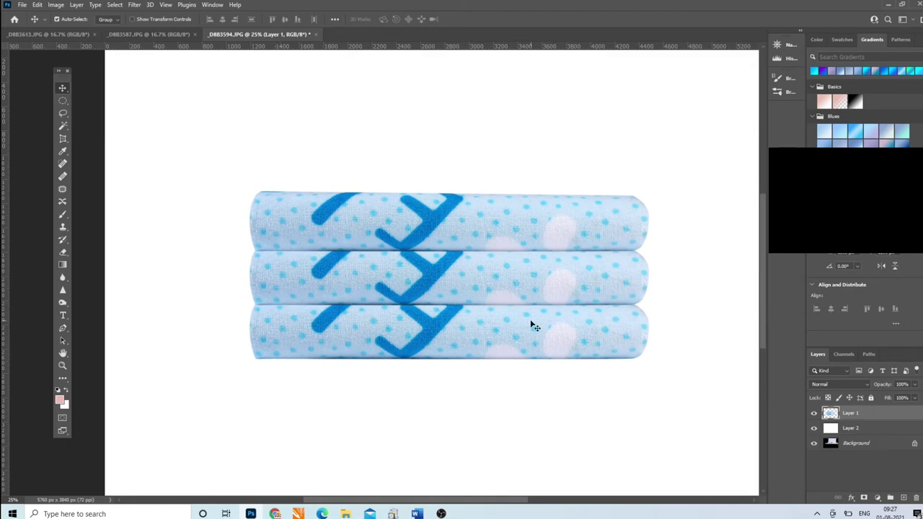
{"action": "left_click", "coordinate": [829, 427]}
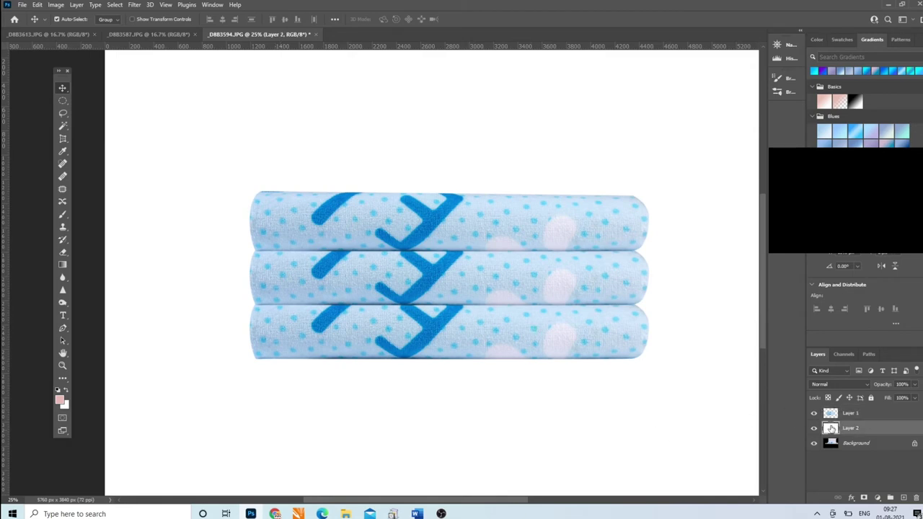
Step: Add a new layer and set the foreground colour to black #000000
{"action": "left_click", "coordinate": [903, 498]}
{"action": "left_click", "coordinate": [60, 401]}
{"action": "type", "text": "000000"}
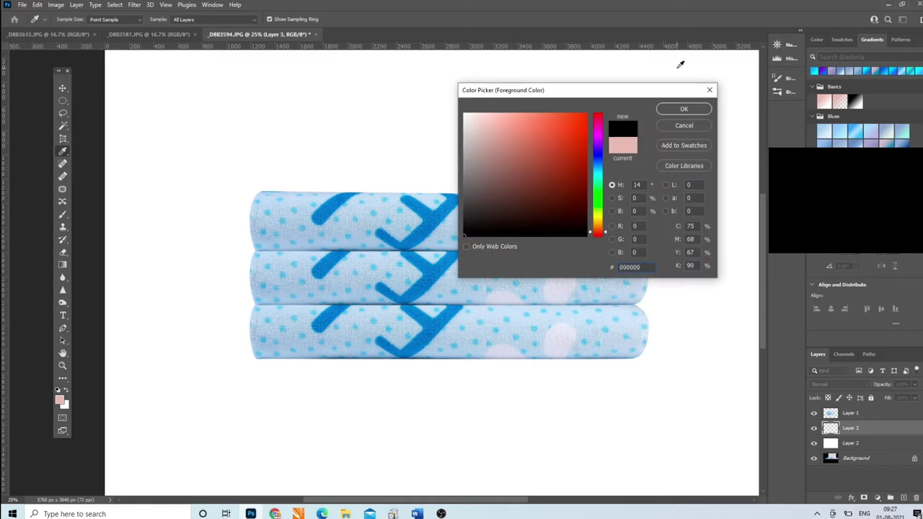
{"action": "left_click", "coordinate": [684, 109]}
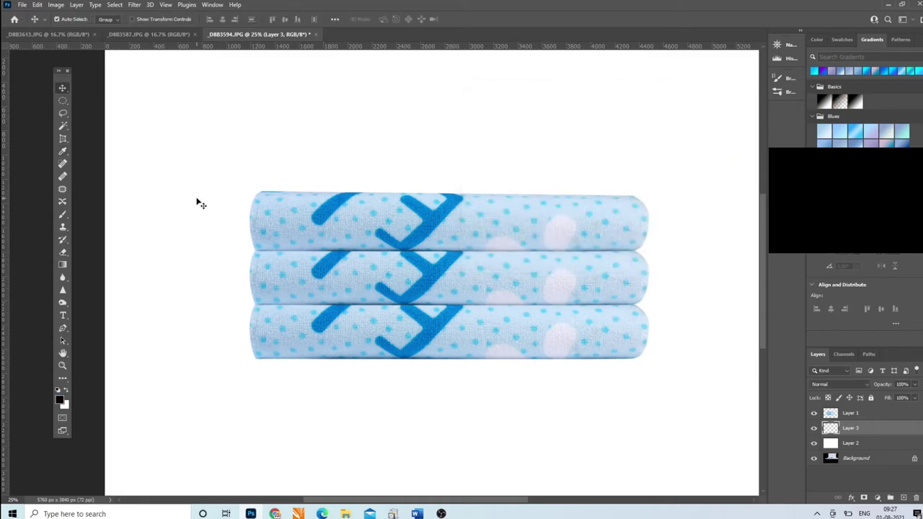
Step: Paint a straight stroke along the towels' bottom with an enlarged brush at 100% opacity
{"action": "left_click", "coordinate": [62, 214]}
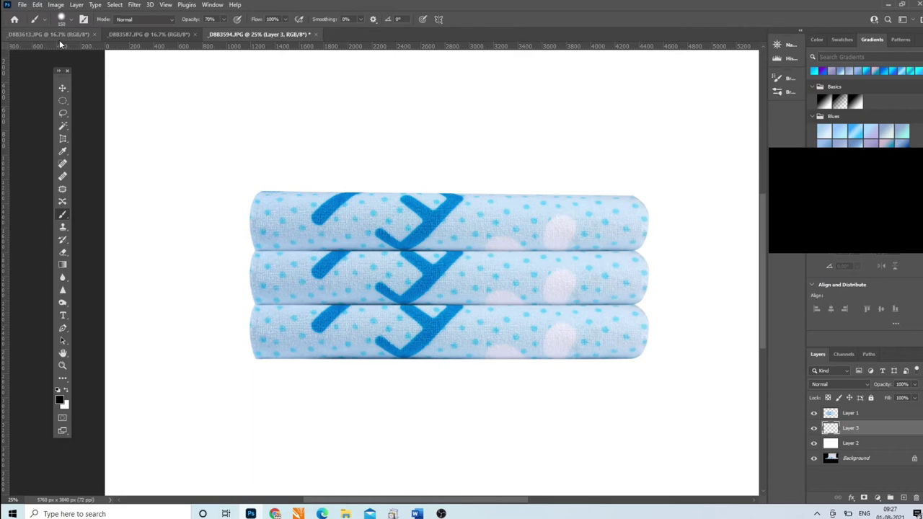
{"action": "left_click", "coordinate": [225, 20]}
{"action": "left_click_drag", "start_coordinate": [224, 34], "coordinate": [248, 34]}
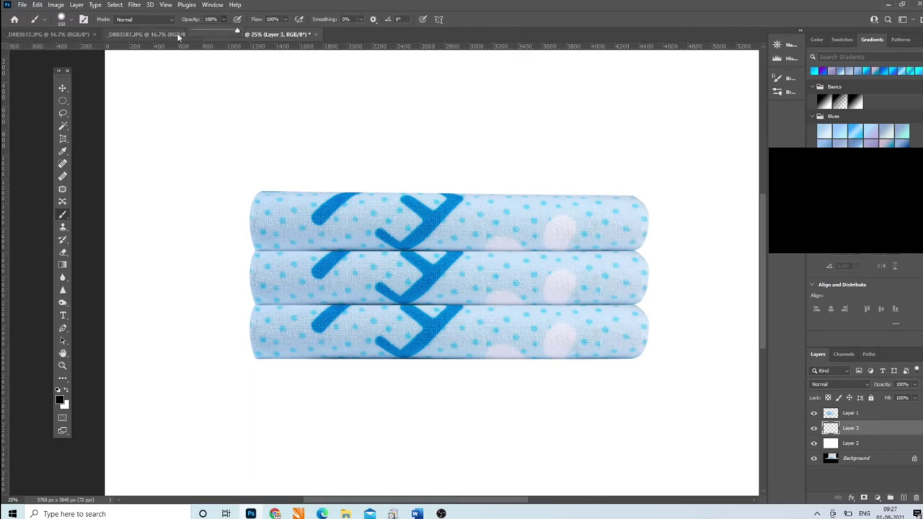
{"action": "left_click", "coordinate": [71, 20]}
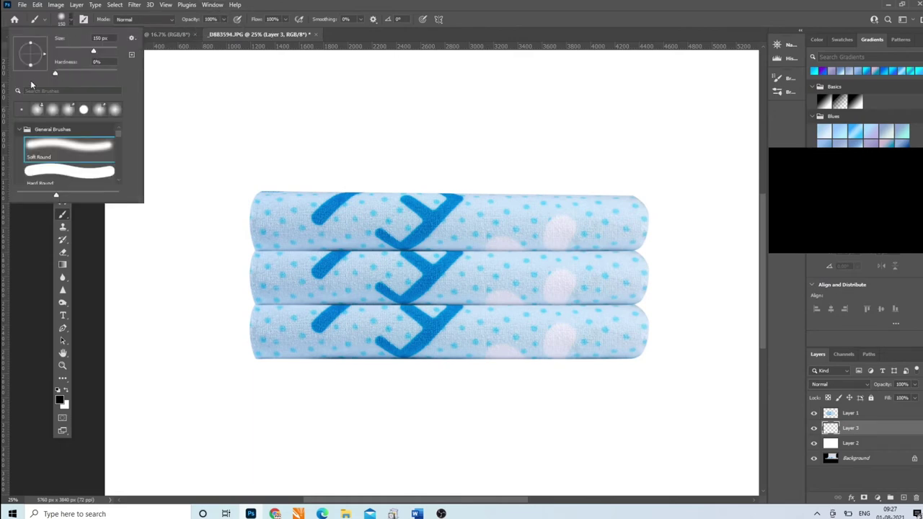
{"action": "left_click", "coordinate": [191, 72]}
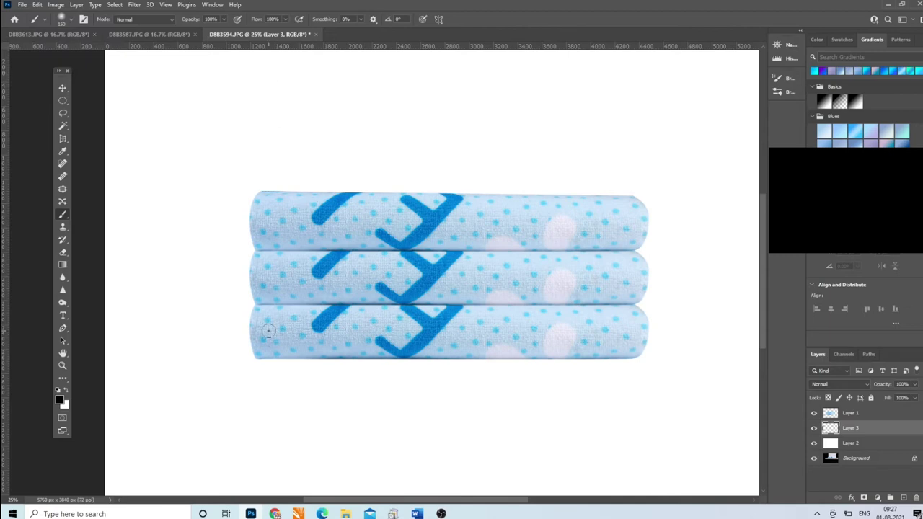
{"action": "key", "text": "bracketright"}
{"action": "key", "text": "bracketright"}
{"action": "key", "text": "bracketright"}
{"action": "key", "text": "bracketright"}
{"action": "key", "text": "bracketright"}
{"action": "key", "text": "bracketright"}
{"action": "left_click", "coordinate": [260, 353]}
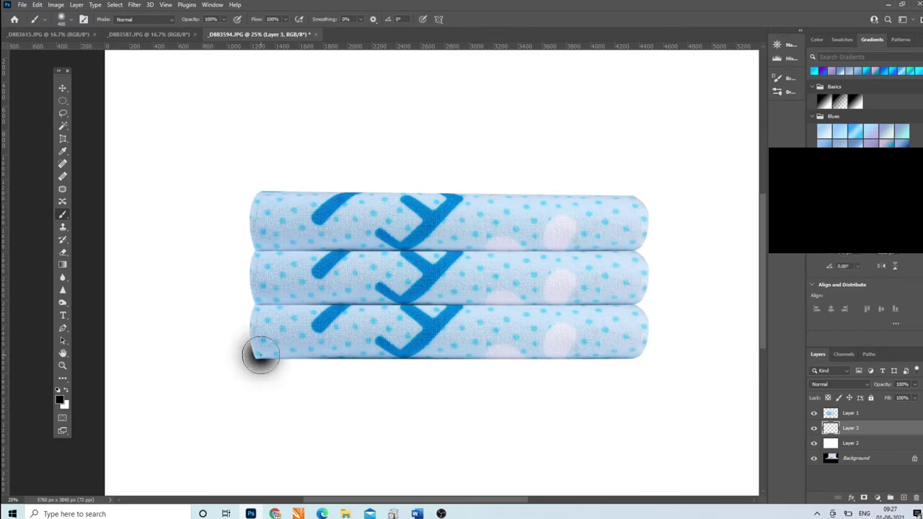
{"action": "left_click", "coordinate": [636, 355], "text": "shift"}
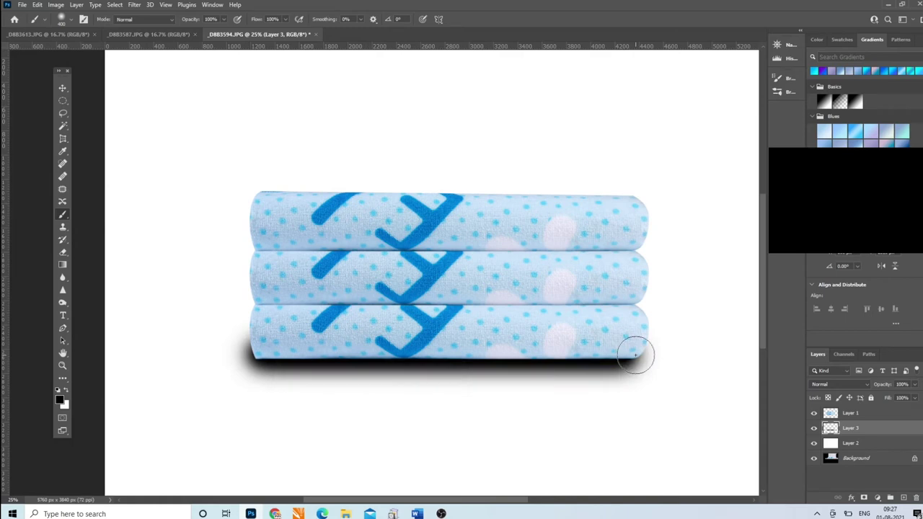
Step: Choose the Eraser and enlarge it to 400 px
{"action": "left_click", "coordinate": [62, 89]}
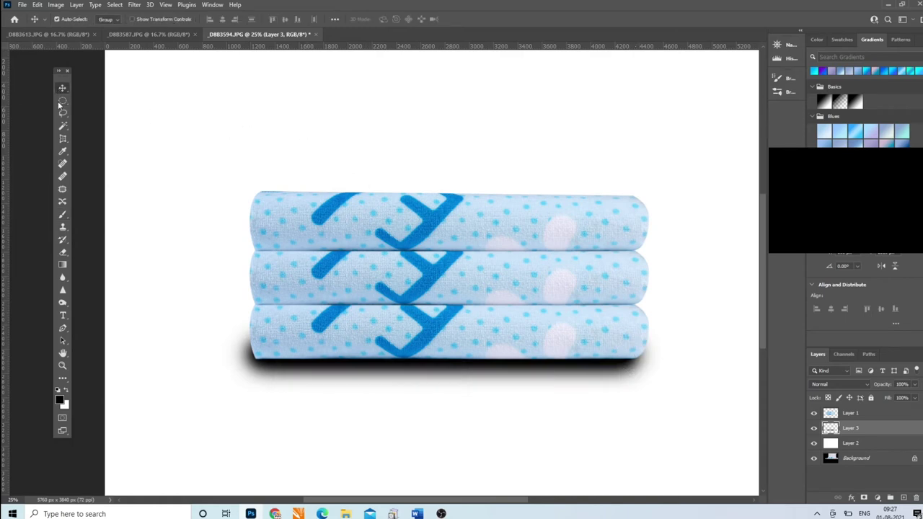
{"action": "left_click", "coordinate": [63, 252]}
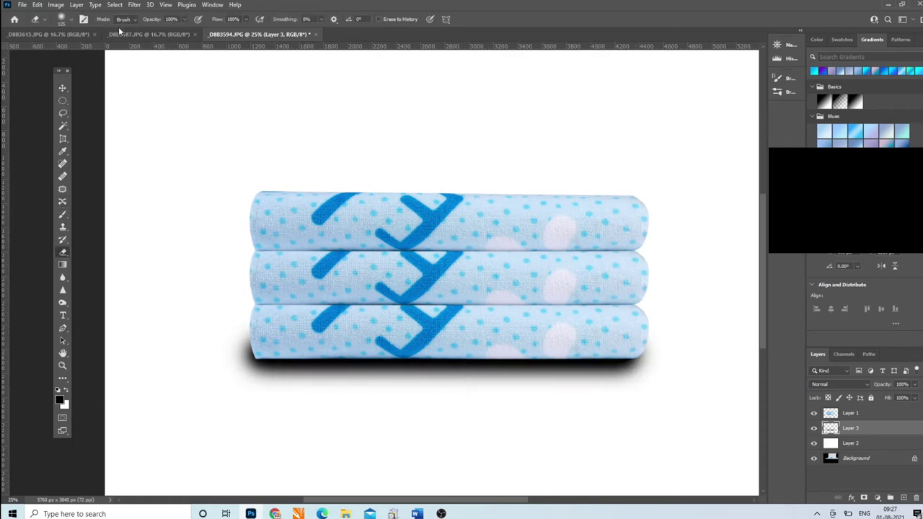
{"action": "left_click", "coordinate": [70, 20]}
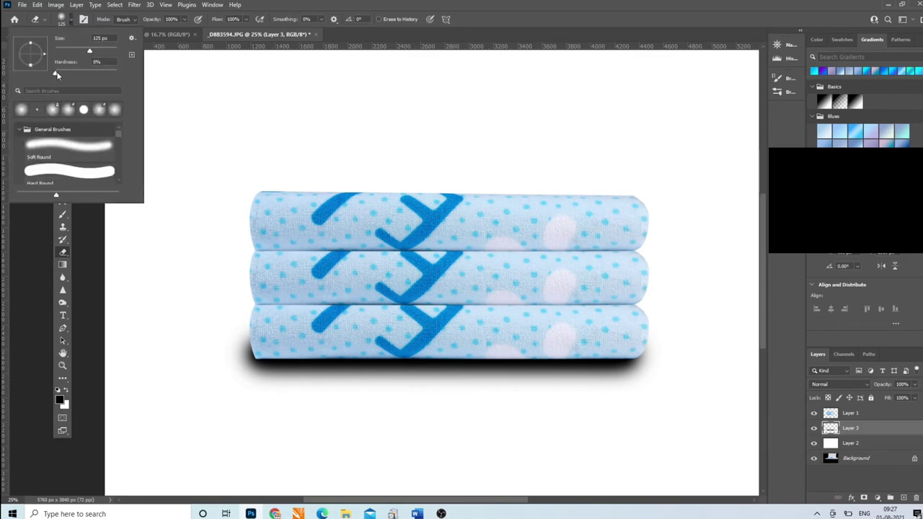
{"action": "key", "text": "Return"}
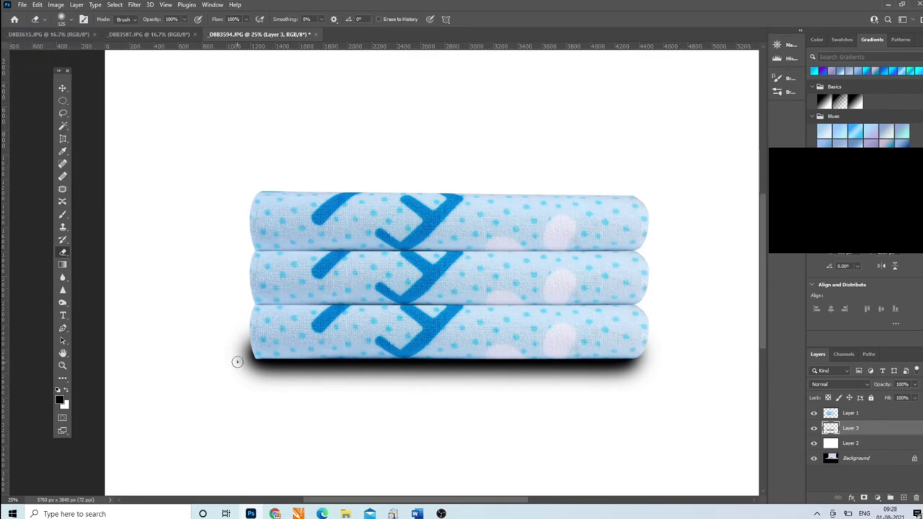
{"action": "key", "text": "bracketright"}
{"action": "key", "text": "bracketright"}
{"action": "key", "text": "bracketright"}
{"action": "key", "text": "bracketright"}
{"action": "key", "text": "bracketright"}
{"action": "key", "text": "bracketright"}
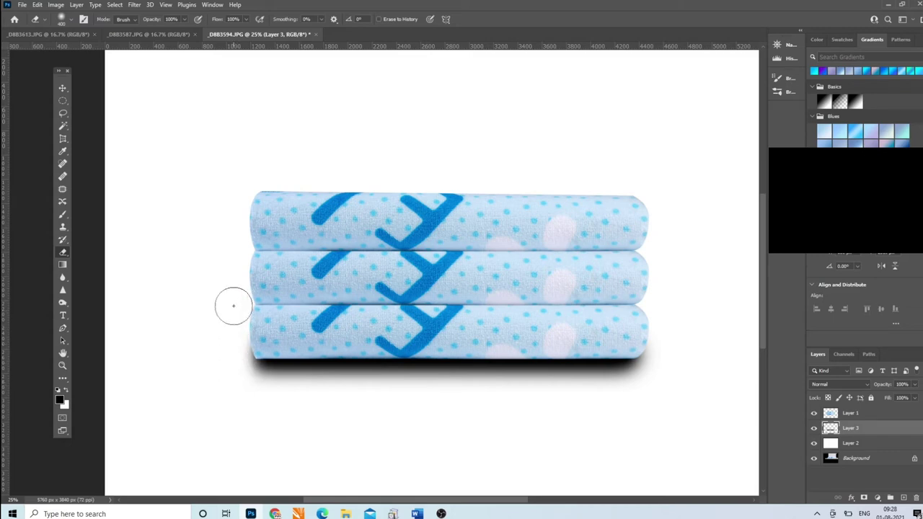
Step: Erase the shadow's ends and lighten its underside to a thin soft line
{"action": "left_click_drag", "start_coordinate": [233, 305], "coordinate": [230, 396]}
{"action": "left_click_drag", "start_coordinate": [644, 305], "coordinate": [656, 392]}
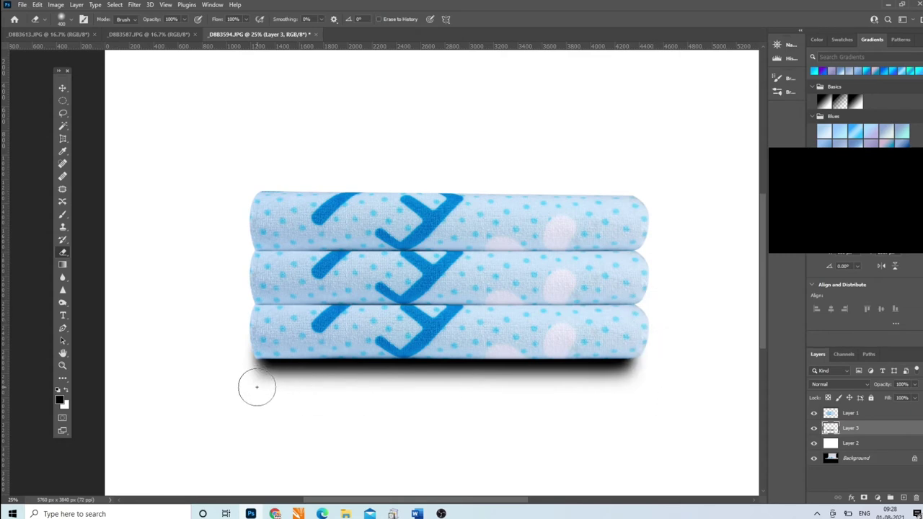
{"action": "left_click", "coordinate": [635, 382], "text": "shift"}
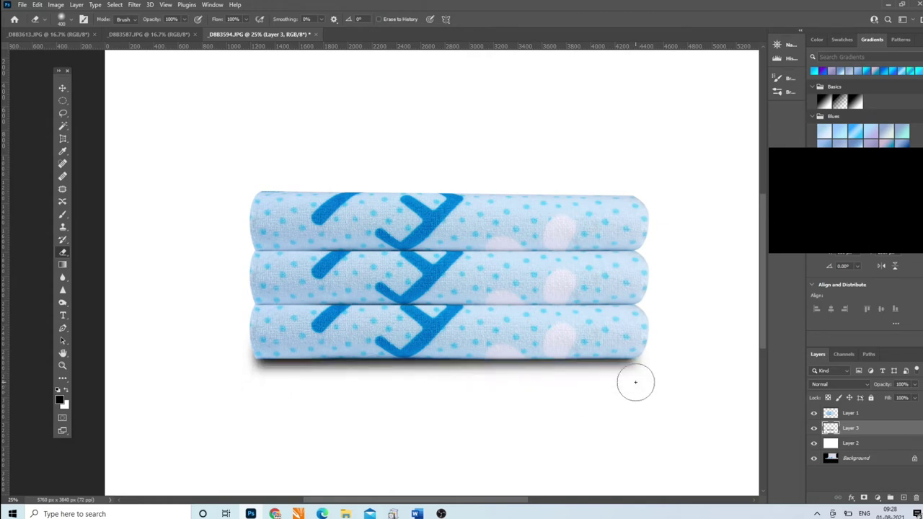
{"action": "left_click", "coordinate": [247, 384]}
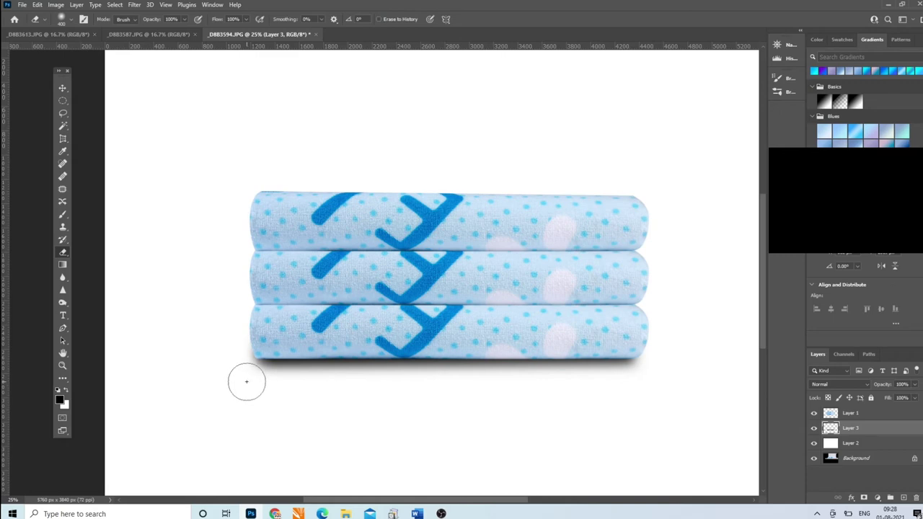
{"action": "left_click", "coordinate": [628, 384], "text": "shift"}
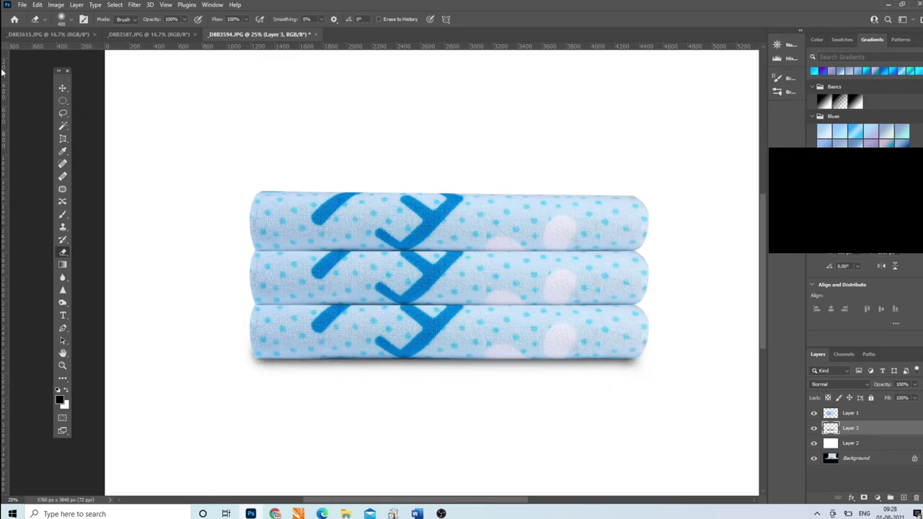
{"action": "left_click", "coordinate": [62, 88]}
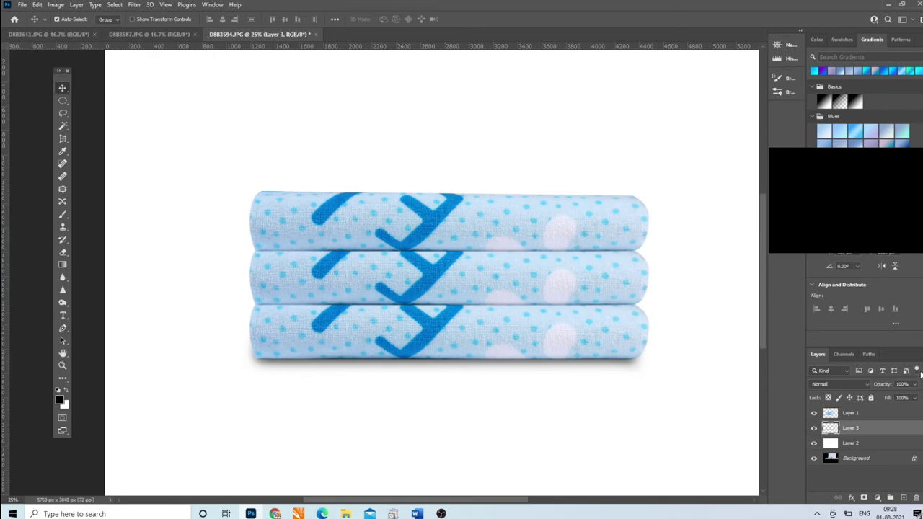
Step: Set the shadow layer's opacity to 66%, nudge it down about 25 px, and zoom out
{"action": "left_click", "coordinate": [916, 384]}
{"action": "mouse_move", "coordinate": [914, 397]}
{"action": "left_mouse_down"}
{"action": "mouse_move", "coordinate": [899, 398]}
{"action": "mouse_move", "coordinate": [909, 399]}
{"action": "left_mouse_up"}
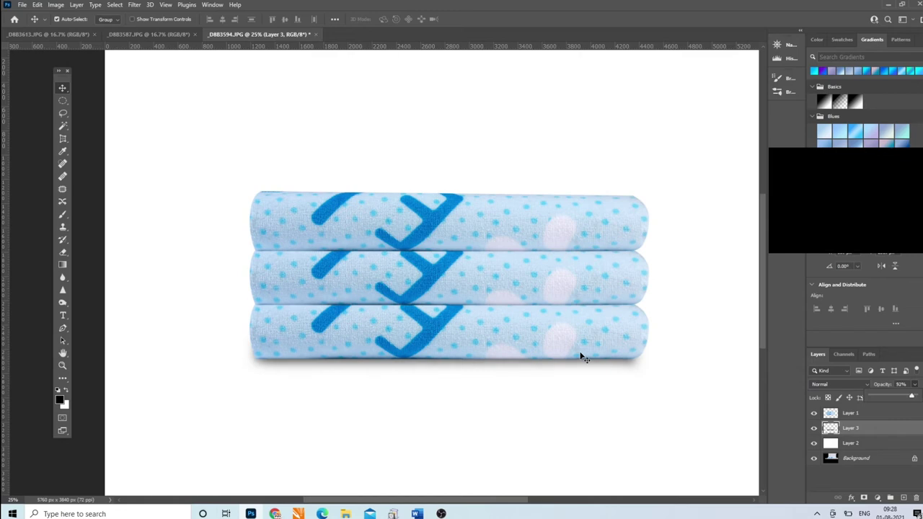
{"action": "key", "text": "9"}
{"action": "key", "text": "6"}
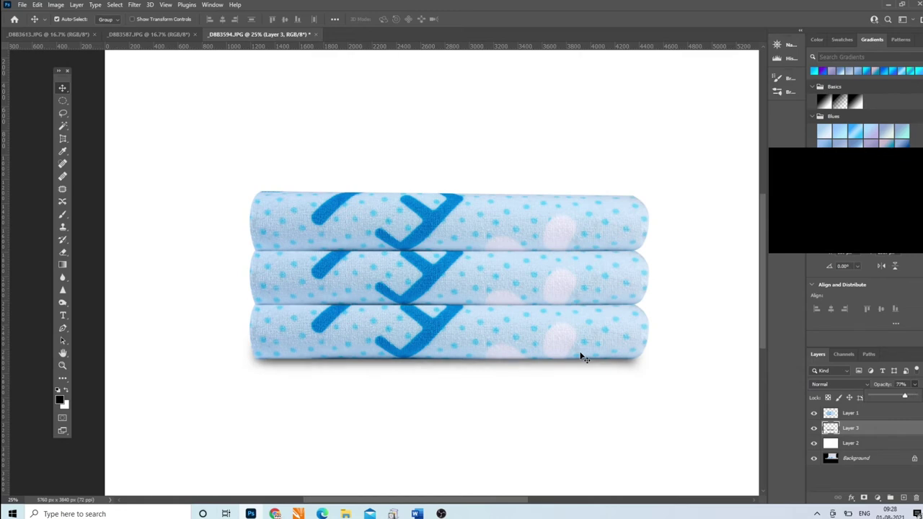
{"action": "key", "text": "6"}
{"action": "key", "text": "6"}
{"action": "mouse_move", "coordinate": [582, 357]}
{"action": "left_mouse_down"}
{"action": "mouse_move", "coordinate": [588, 372]}
{"action": "mouse_move", "coordinate": [589, 365]}
{"action": "left_mouse_up"}
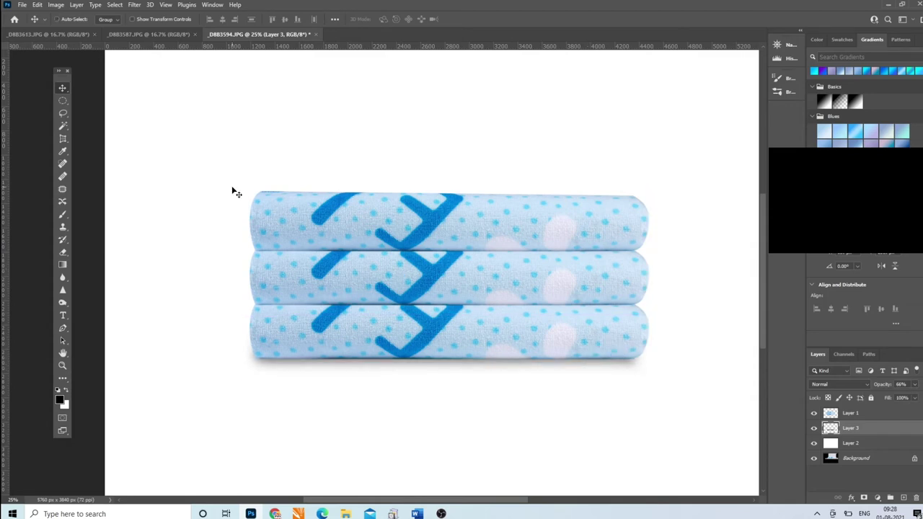
{"action": "key", "text": "ctrl+minus"}
{"action": "key", "text": "ctrl+minus"}
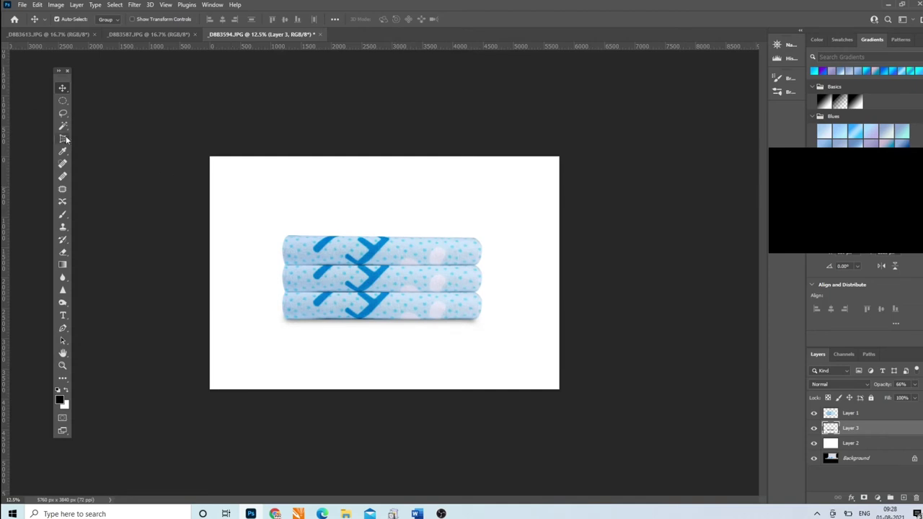
Step: Crop to an 1100 × 1100 px square, rotated about 1° and centred on the towels
{"action": "left_click", "coordinate": [63, 139]}
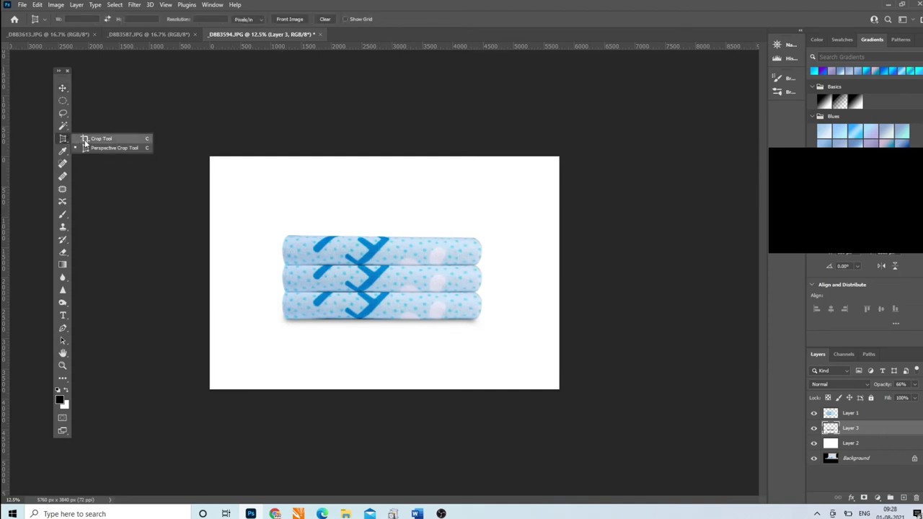
{"action": "left_click", "coordinate": [101, 138]}
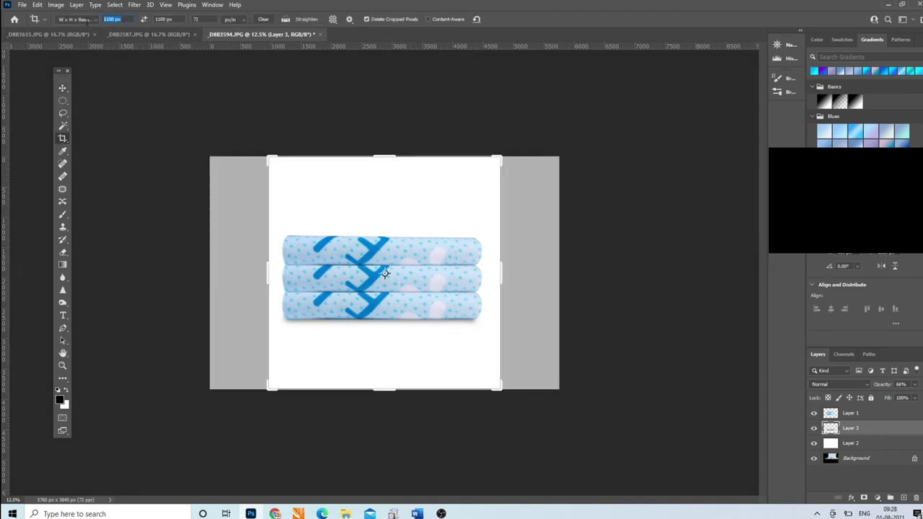
{"action": "left_click", "coordinate": [174, 16]}
{"action": "key", "text": "Tab"}
{"action": "left_click_drag", "start_coordinate": [359, 275], "coordinate": [369, 279]}
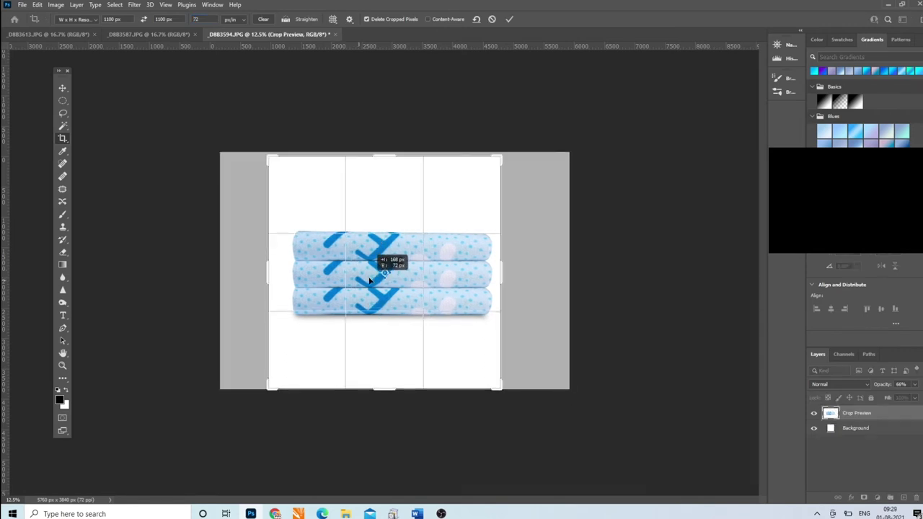
{"action": "left_click_drag", "start_coordinate": [369, 280], "coordinate": [363, 280]}
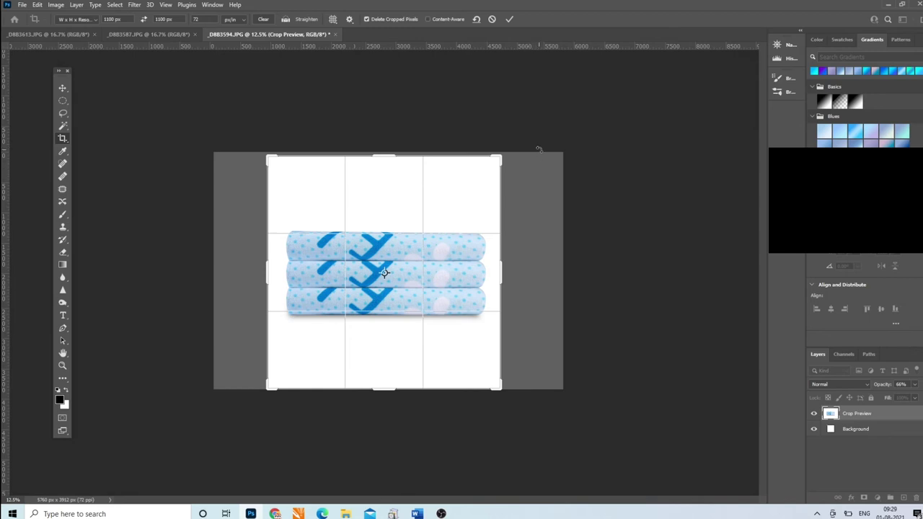
{"action": "left_click_drag", "start_coordinate": [540, 149], "coordinate": [540, 148]}
{"action": "left_click_drag", "start_coordinate": [466, 204], "coordinate": [464, 206]}
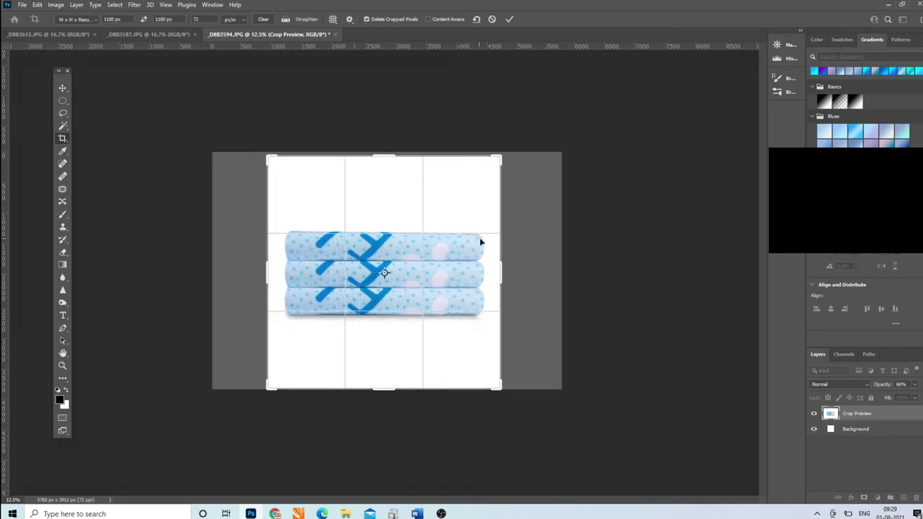
{"action": "left_click", "coordinate": [500, 275]}
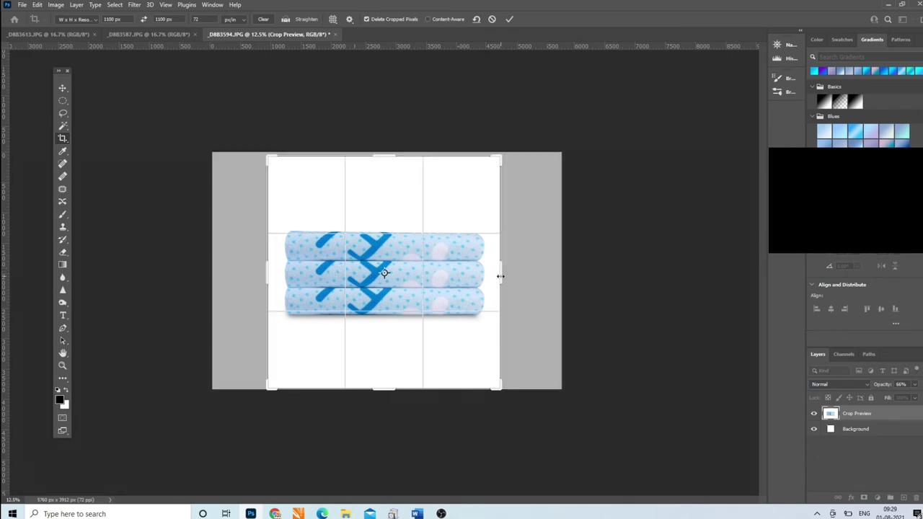
{"action": "key", "text": "Return"}
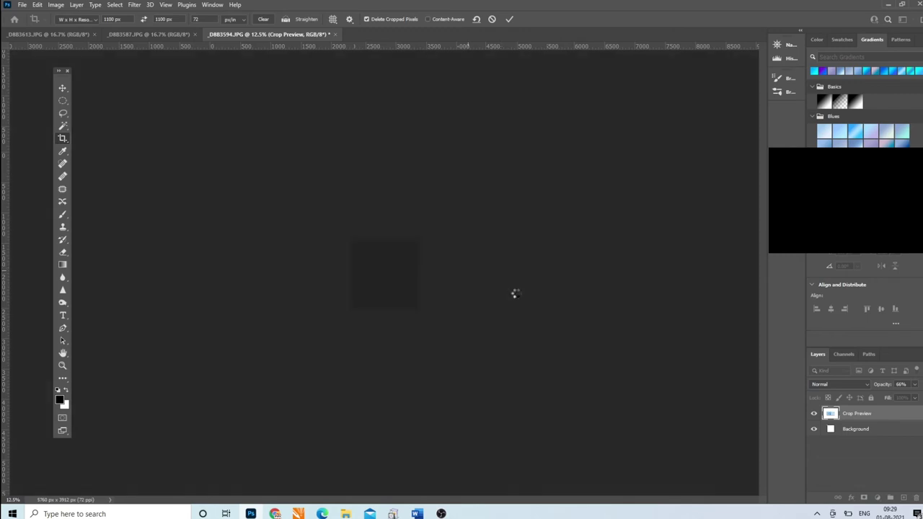
Step: Select all layers and merge them into a single Background layer
{"action": "left_click", "coordinate": [62, 365]}
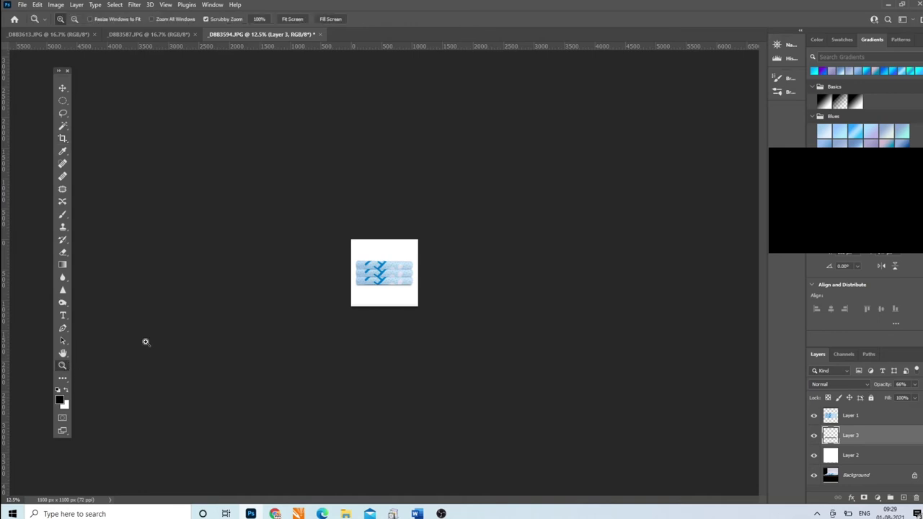
{"action": "left_click", "coordinate": [875, 475], "text": "shift"}
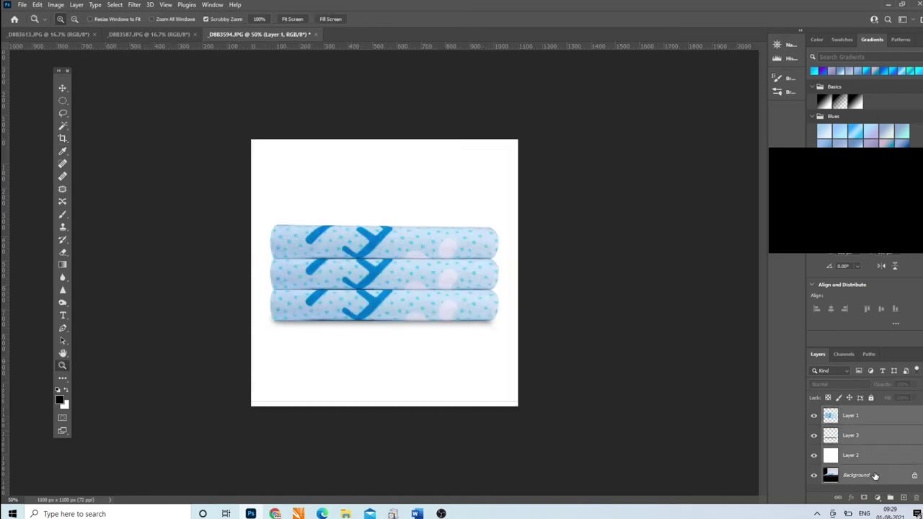
{"action": "key", "text": "ctrl+e"}
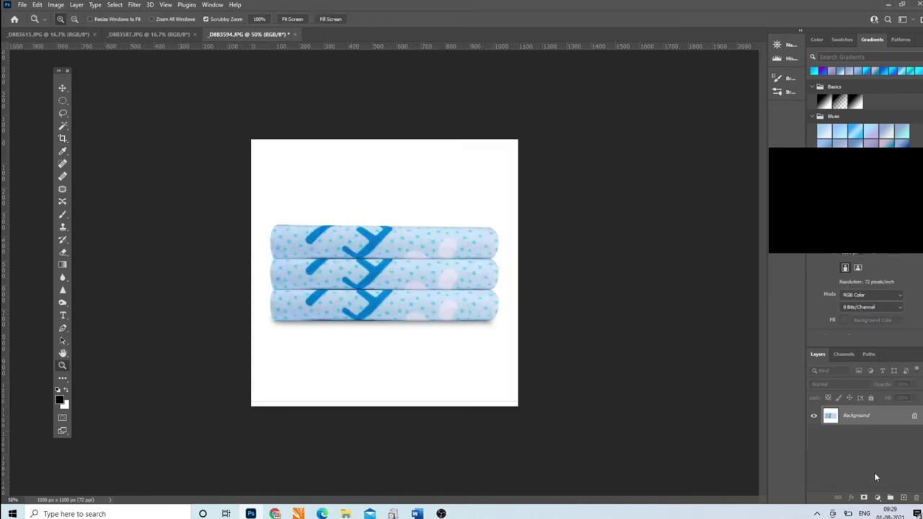
Step: Save the image as towel.jpg in the towel images folder at JPEG quality 7
{"action": "left_click", "coordinate": [23, 5]}
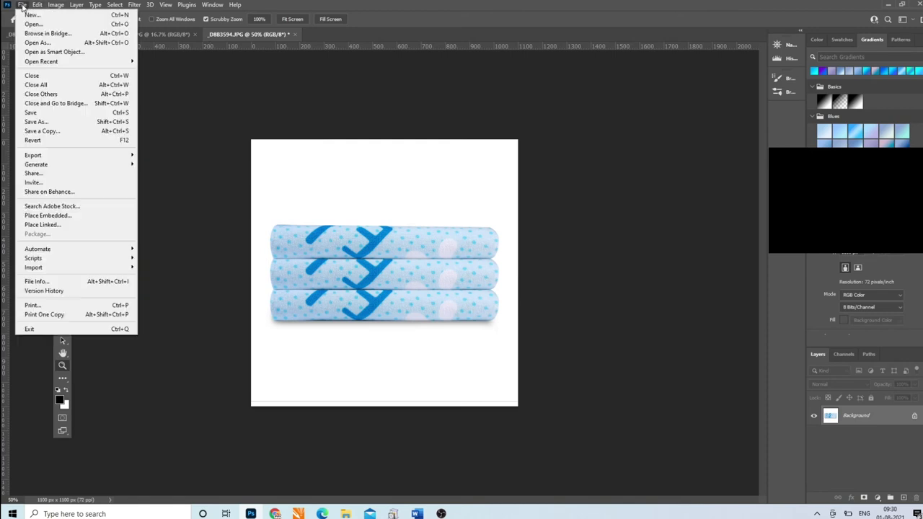
{"action": "left_click", "coordinate": [54, 124]}
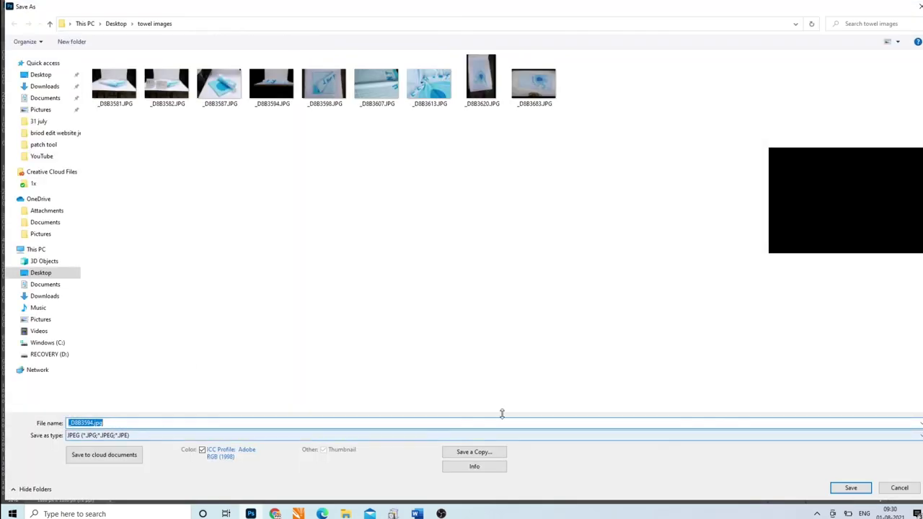
{"action": "left_click", "coordinate": [87, 423]}
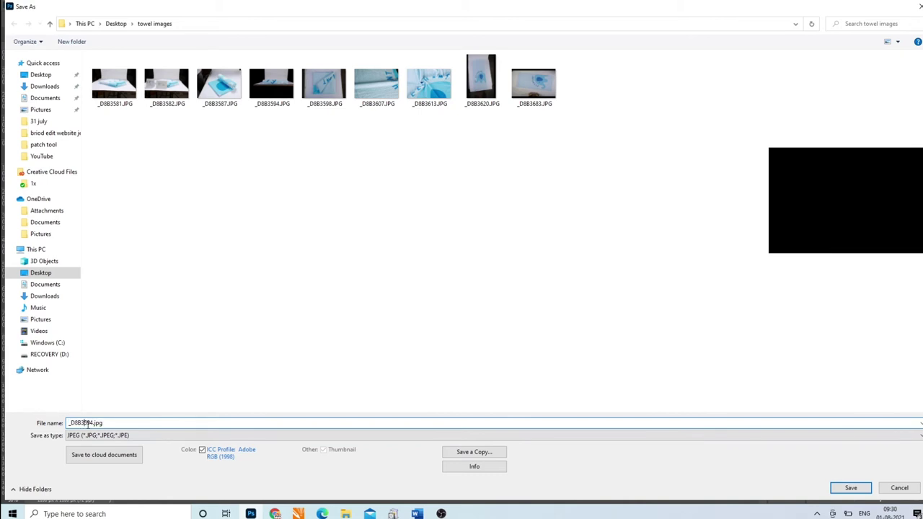
{"action": "left_click_drag", "start_coordinate": [92, 425], "coordinate": [67, 425]}
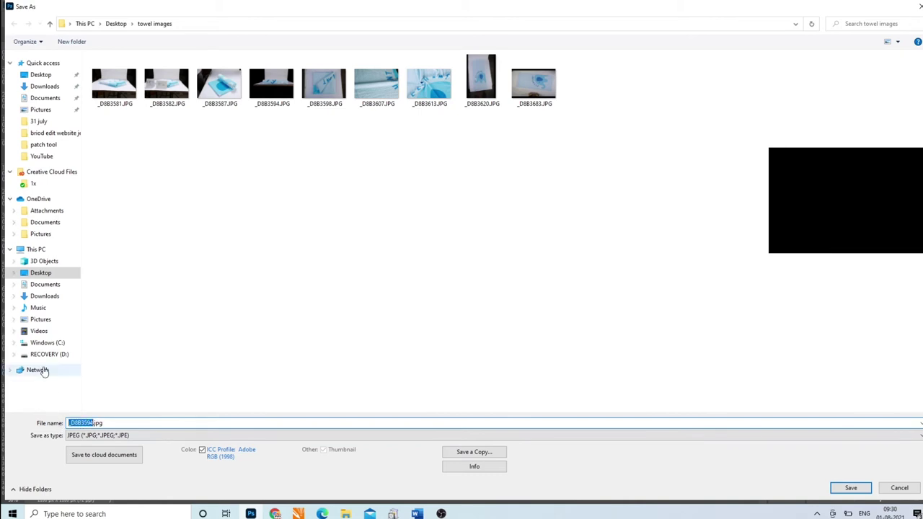
{"action": "type", "text": "towel"}
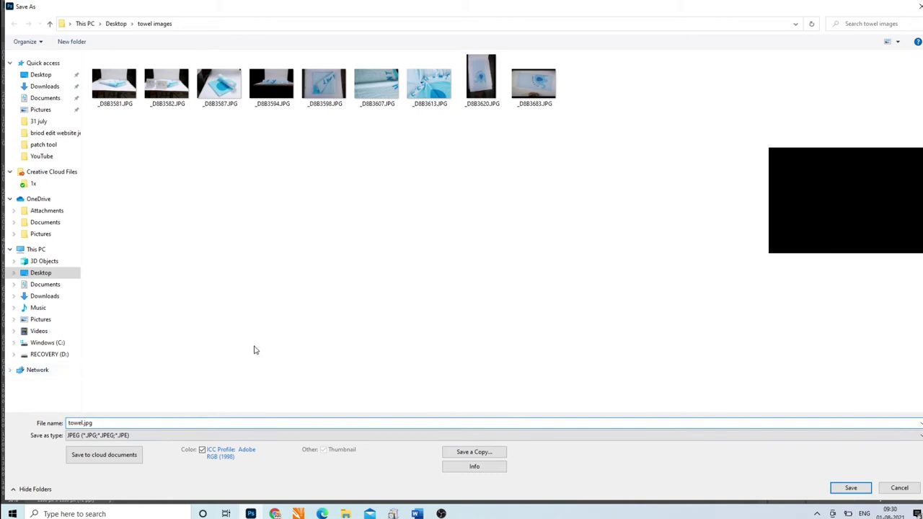
{"action": "left_click", "coordinate": [852, 489]}
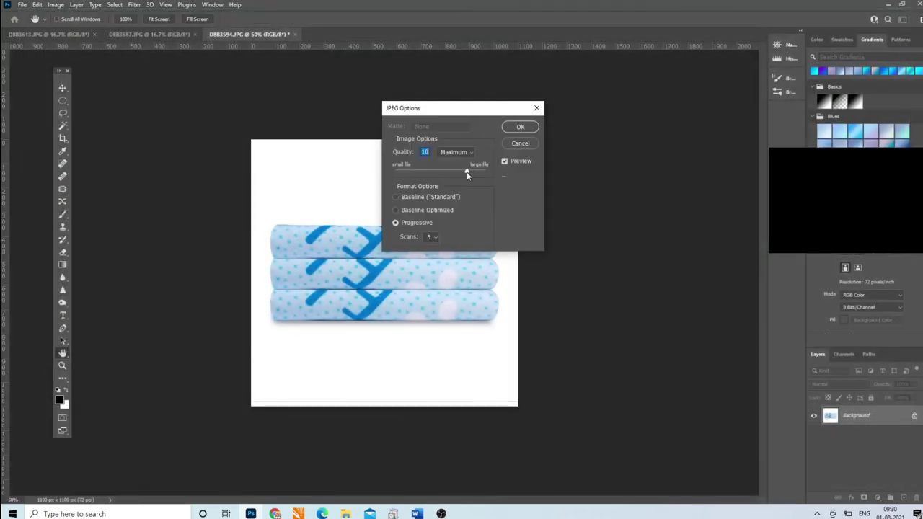
{"action": "left_click_drag", "start_coordinate": [470, 172], "coordinate": [445, 171]}
{"action": "left_click", "coordinate": [525, 125]}
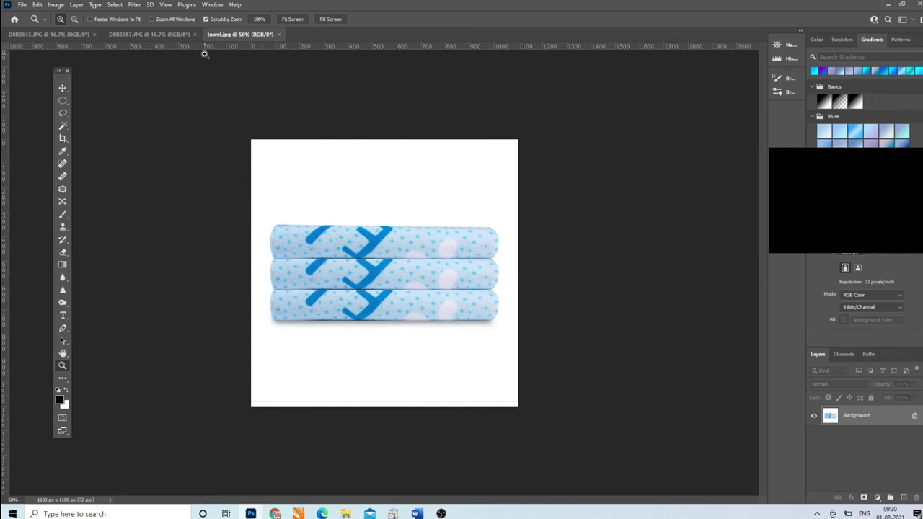
Step: On _DBB3587.JPG, pen-trace the towel's bottom edge and curved roll ends
{"action": "left_click", "coordinate": [144, 36]}
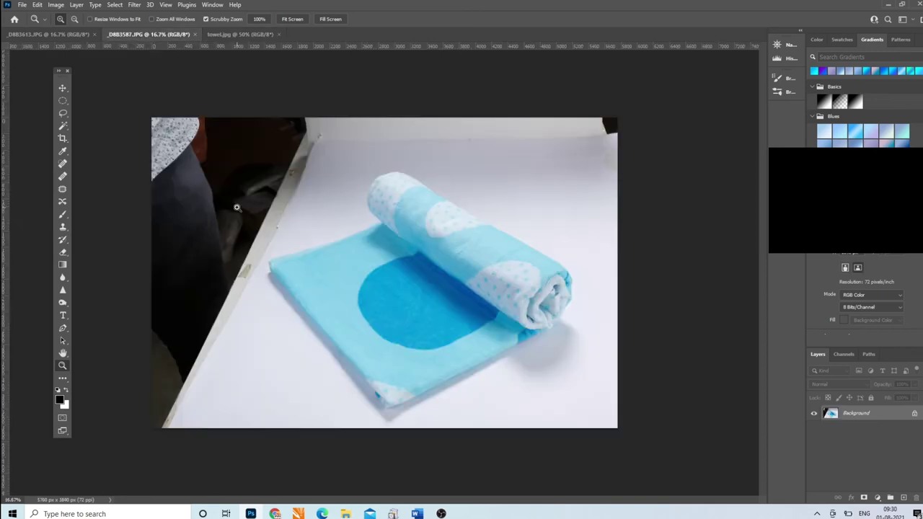
{"action": "left_click", "coordinate": [63, 329]}
{"action": "left_click", "coordinate": [388, 412]}
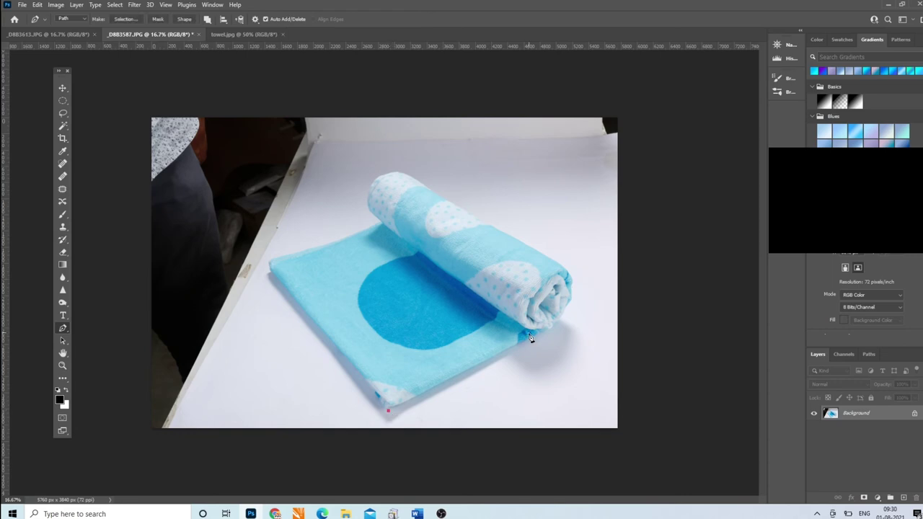
{"action": "left_click", "coordinate": [550, 327]}
{"action": "mouse_move", "coordinate": [570, 294]}
{"action": "left_mouse_down"}
{"action": "mouse_move", "coordinate": [571, 280]}
{"action": "mouse_move", "coordinate": [548, 260]}
{"action": "left_mouse_up"}
{"action": "left_click", "coordinate": [404, 175]}
{"action": "left_click_drag", "start_coordinate": [375, 184], "coordinate": [367, 202]}
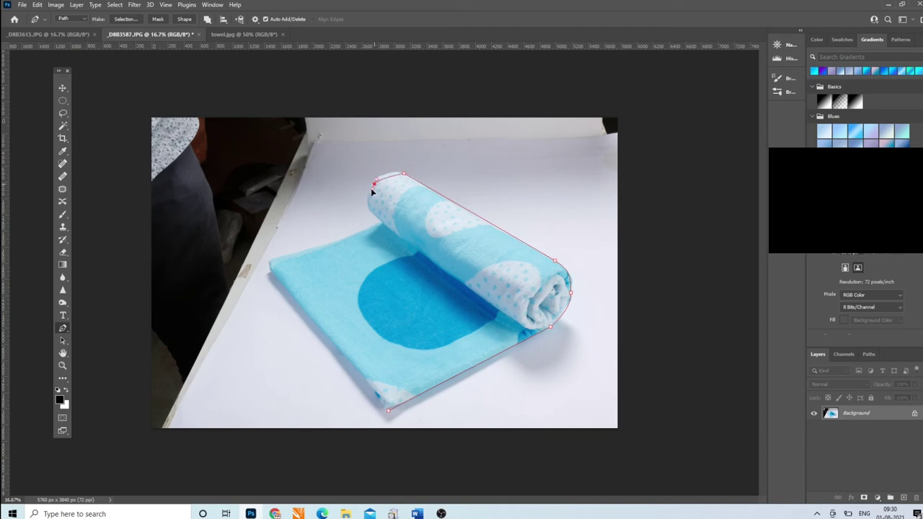
{"action": "left_click", "coordinate": [368, 211]}
{"action": "left_click_drag", "start_coordinate": [375, 218], "coordinate": [377, 223]}
Step: Fix misplaced points, close the towel outline and convert it into a selection
{"action": "key", "text": "ctrl+z"}
{"action": "key", "text": "ctrl+z"}
{"action": "left_click_drag", "start_coordinate": [368, 200], "coordinate": [364, 204]}
{"action": "left_click", "coordinate": [381, 222]}
{"action": "left_click", "coordinate": [272, 265]}
{"action": "key", "text": "ctrl+z"}
{"action": "left_click", "coordinate": [382, 223]}
{"action": "left_click", "coordinate": [376, 220]}
{"action": "left_click", "coordinate": [384, 229], "text": "alt"}
{"action": "left_click", "coordinate": [269, 267]}
{"action": "left_click", "coordinate": [388, 411]}
{"action": "left_click", "coordinate": [388, 410]}
{"action": "key", "text": "ctrl+Return"}
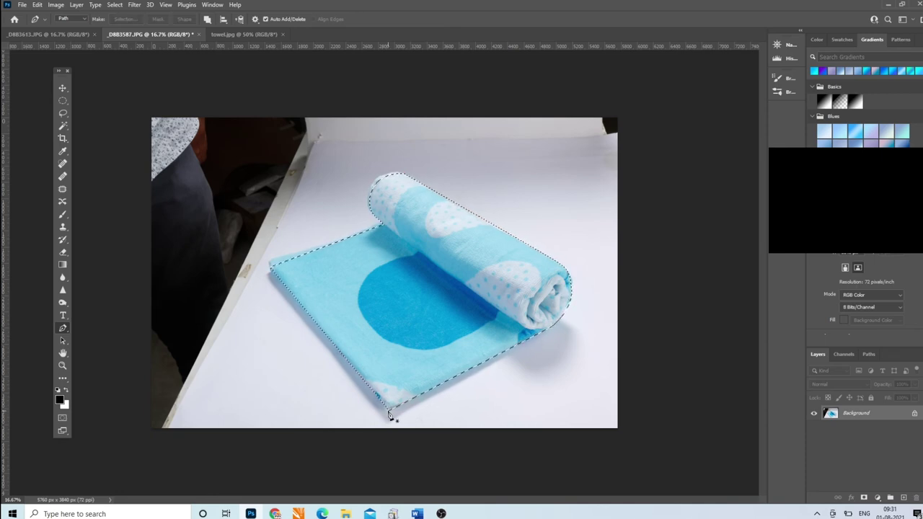
Step: Copy the selected towel to Layer 1 and add a white-filled Layer 2 beneath it
{"action": "key", "text": "ctrl+j"}
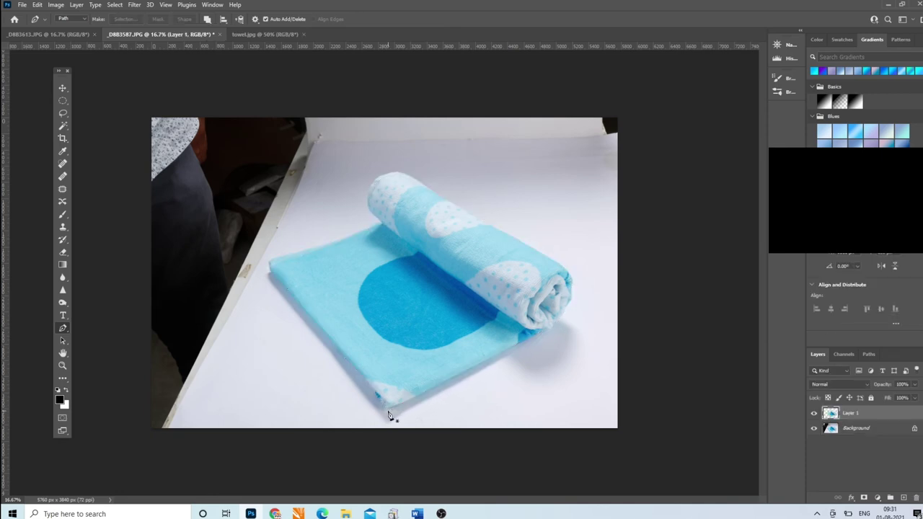
{"action": "left_click", "coordinate": [890, 430]}
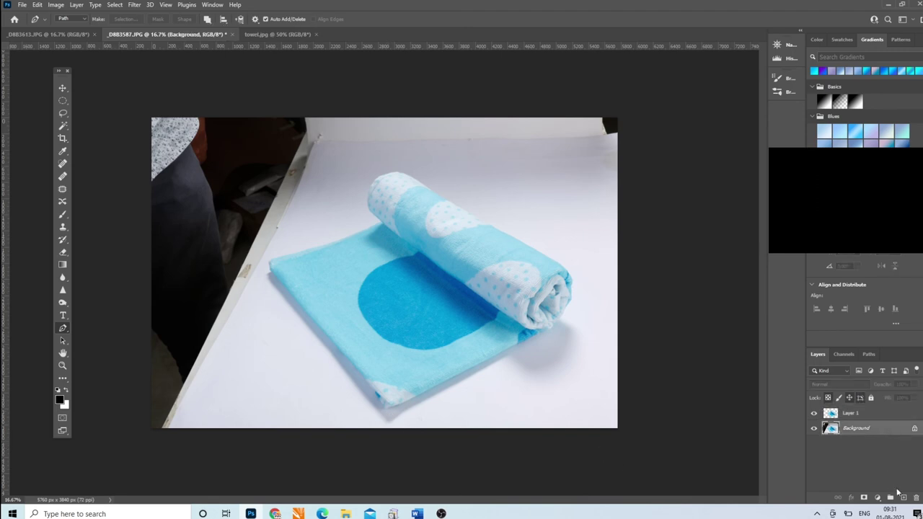
{"action": "left_click", "coordinate": [903, 498]}
{"action": "key", "text": "shift+F5"}
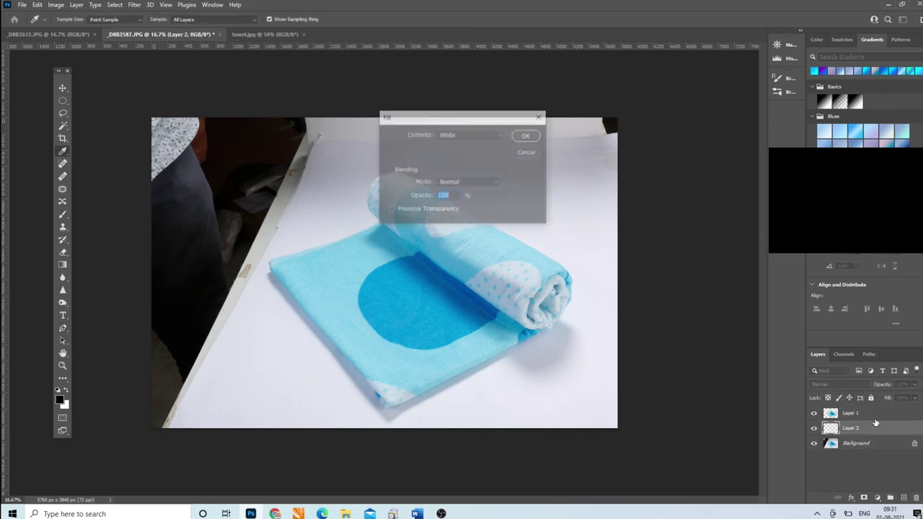
{"action": "key", "text": "Return"}
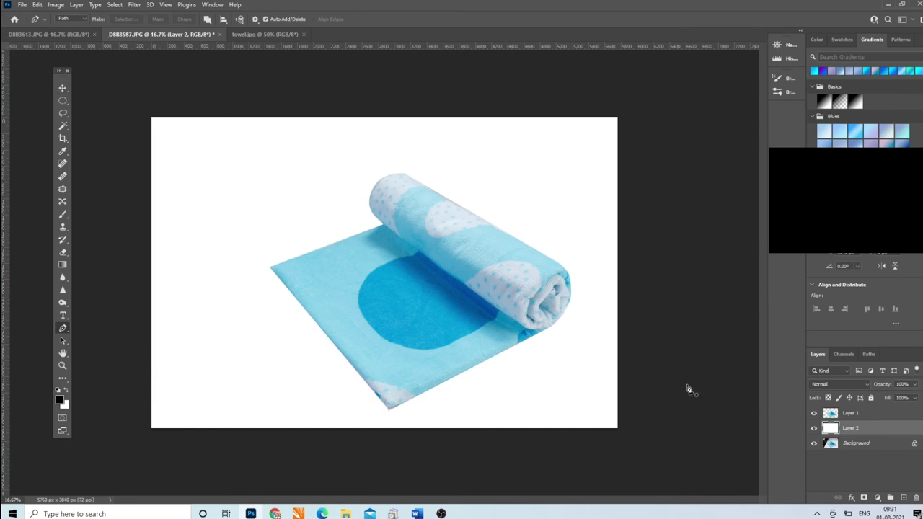
Step: Brighten Layer 1 with Levels input values 10 and 245
{"action": "left_click", "coordinate": [851, 415]}
{"action": "key", "text": "ctrl+l"}
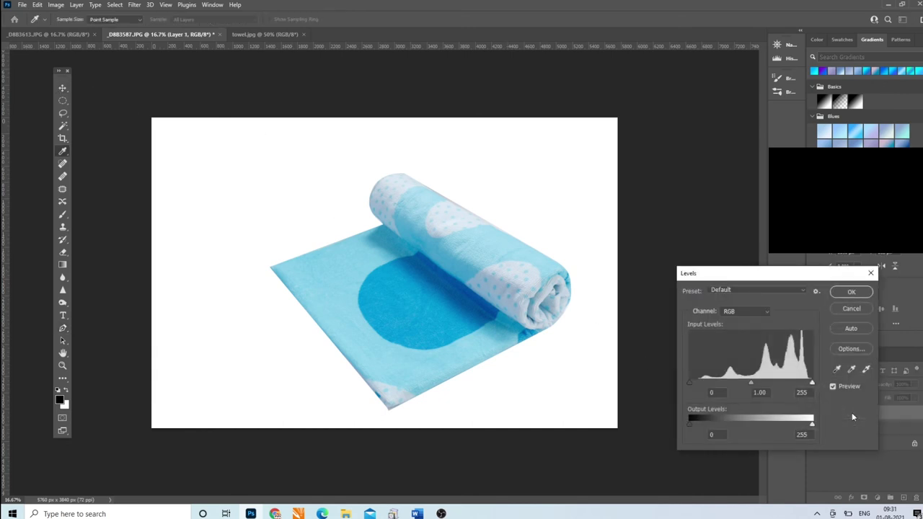
{"action": "left_click_drag", "start_coordinate": [812, 381], "coordinate": [807, 384]}
{"action": "left_click_drag", "start_coordinate": [691, 385], "coordinate": [693, 384]}
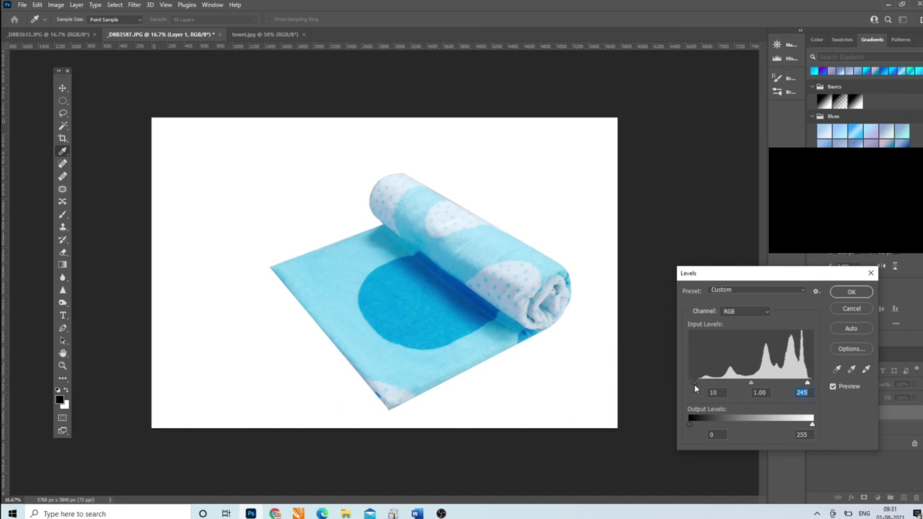
{"action": "left_click", "coordinate": [858, 295]}
{"action": "key", "text": "p"}
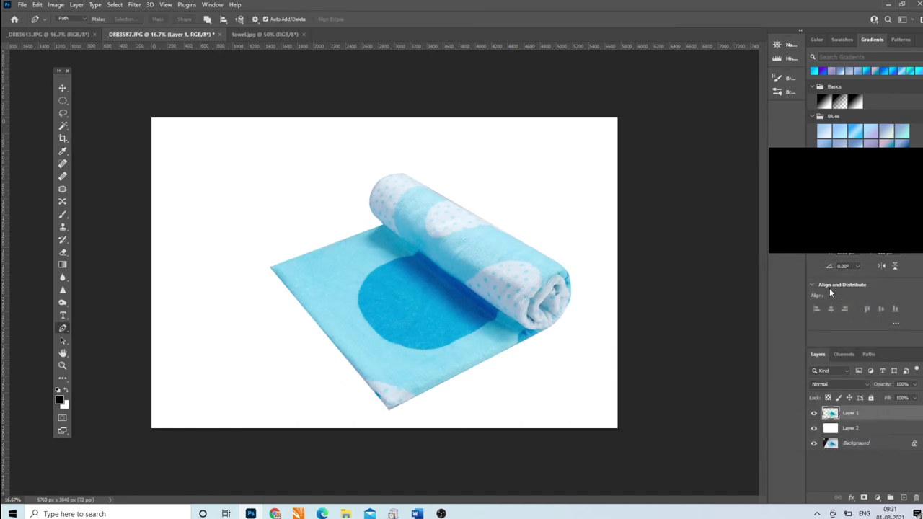
Step: Select Layer 2, zoom into the square towel image, and switch to _DBB3613.JPG
{"action": "left_click", "coordinate": [857, 429]}
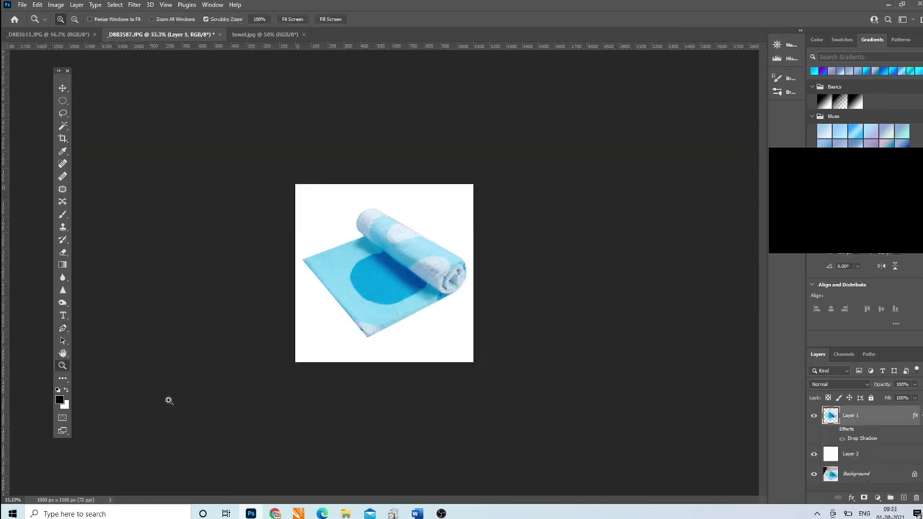
{"action": "left_click", "coordinate": [391, 258]}
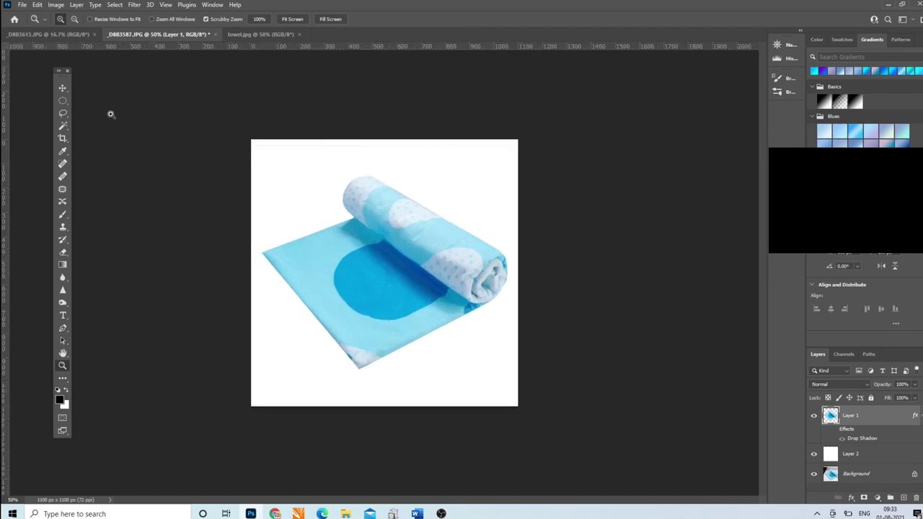
{"action": "left_click", "coordinate": [49, 34]}
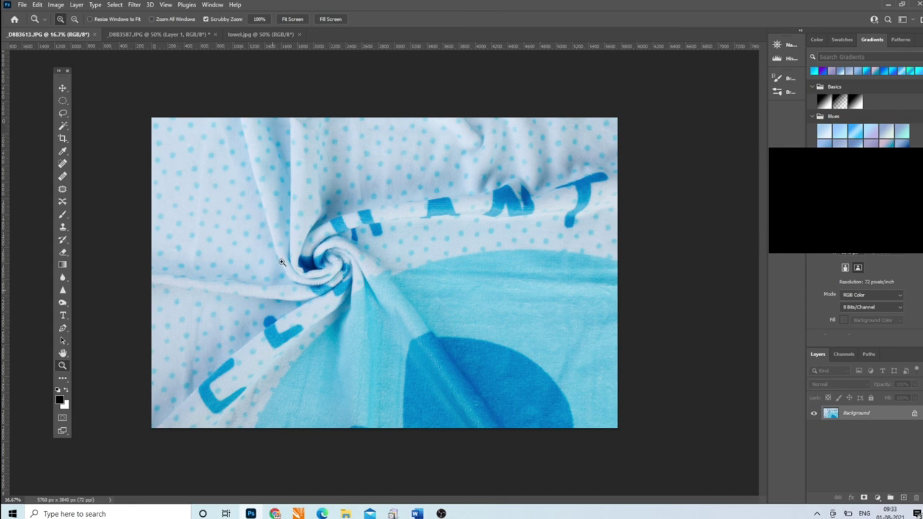
Step: Brighten the twisted towel photo by setting the Levels white point to 239
{"action": "key", "text": "ctrl+l"}
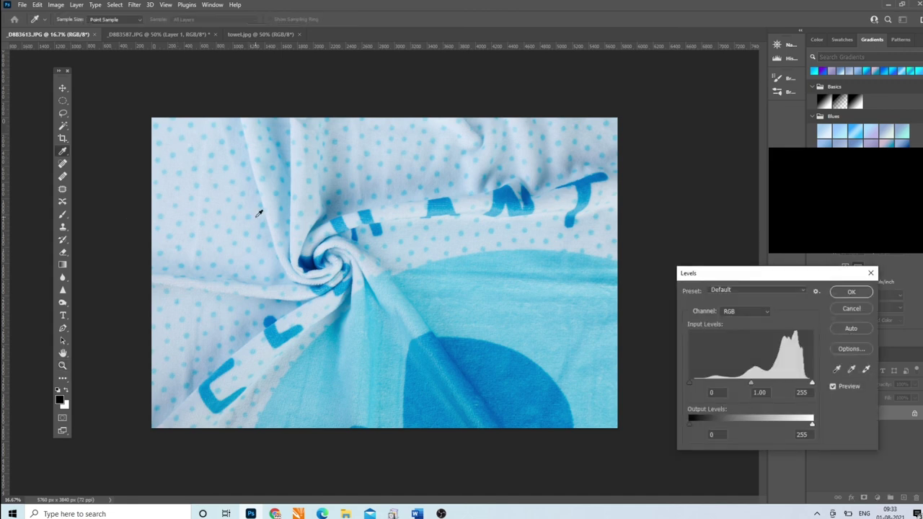
{"action": "left_click_drag", "start_coordinate": [812, 383], "coordinate": [805, 385]}
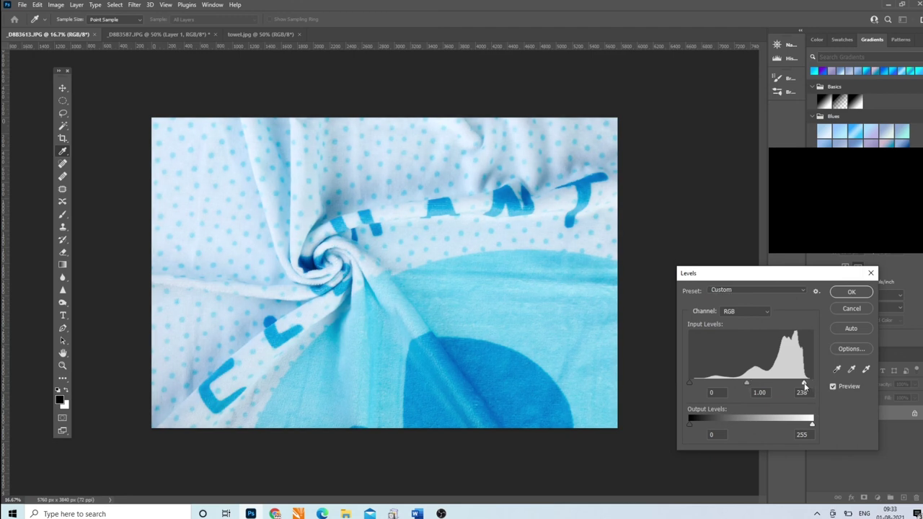
{"action": "left_click", "coordinate": [849, 292]}
{"action": "left_click", "coordinate": [135, 5]}
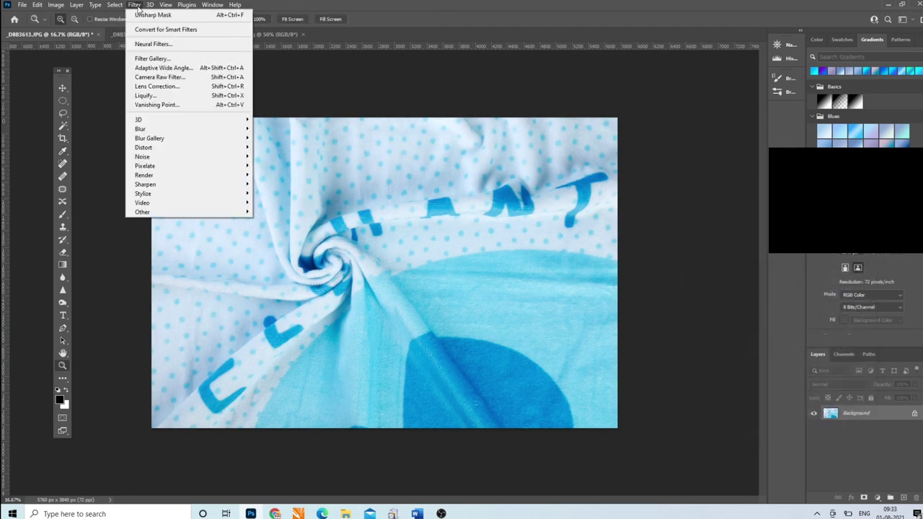
{"action": "left_click", "coordinate": [135, 5]}
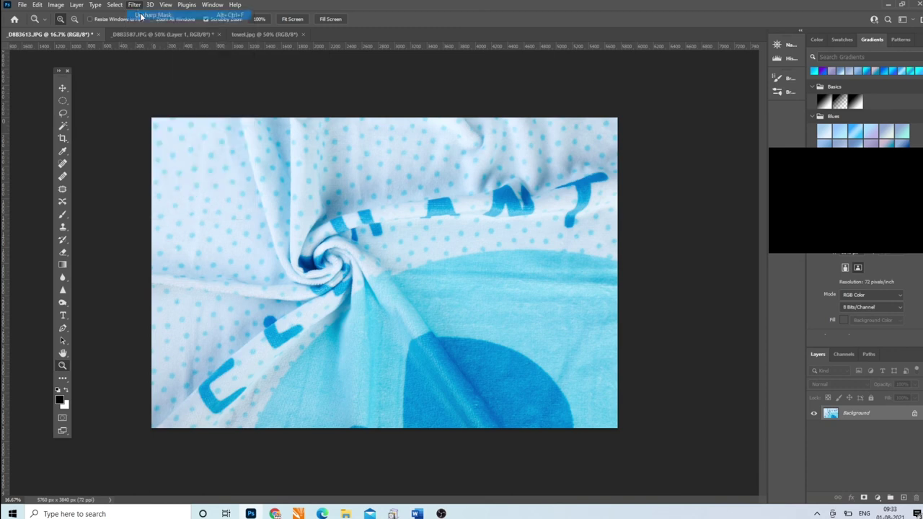
Step: Crop the photo to an 1100×1100 px square centred on the swirl
{"action": "left_click", "coordinate": [62, 139]}
{"action": "mouse_move", "coordinate": [485, 263]}
{"action": "left_mouse_down"}
{"action": "mouse_move", "coordinate": [494, 276]}
{"action": "mouse_move", "coordinate": [519, 263]}
{"action": "left_mouse_up"}
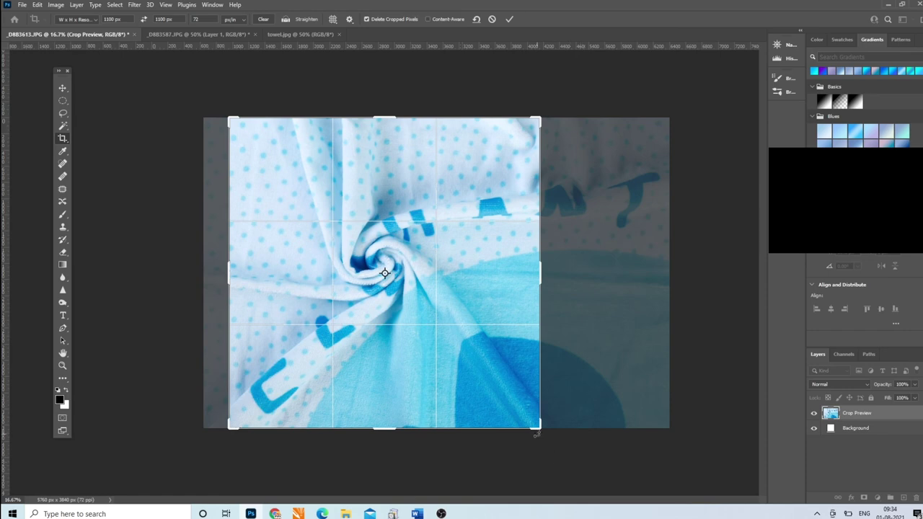
{"action": "mouse_move", "coordinate": [536, 432]}
{"action": "left_mouse_down"}
{"action": "mouse_move", "coordinate": [411, 333]}
{"action": "mouse_move", "coordinate": [422, 334]}
{"action": "left_mouse_up"}
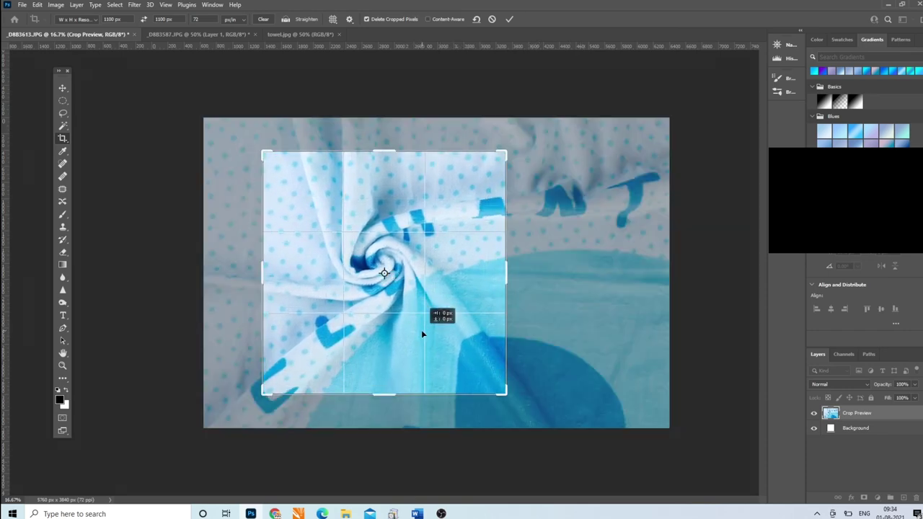
{"action": "key", "text": "Return"}
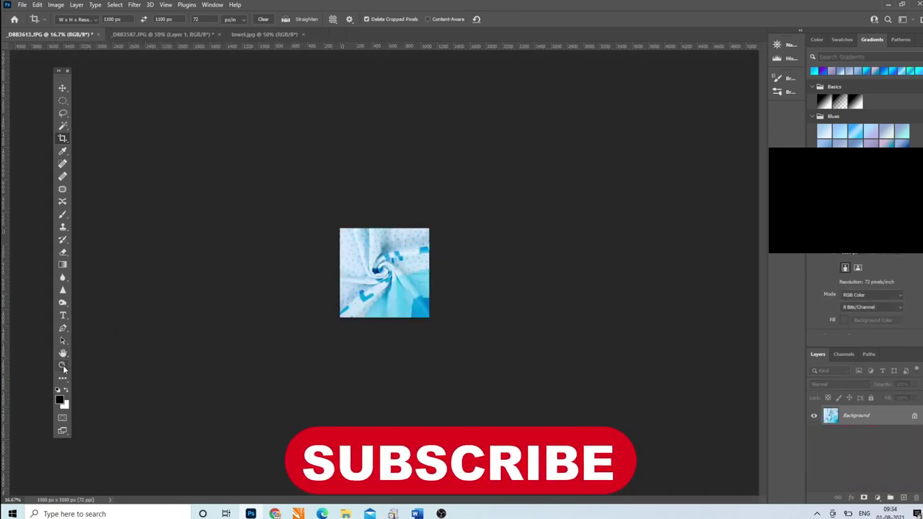
{"action": "left_click", "coordinate": [63, 367]}
{"action": "left_click", "coordinate": [379, 268]}
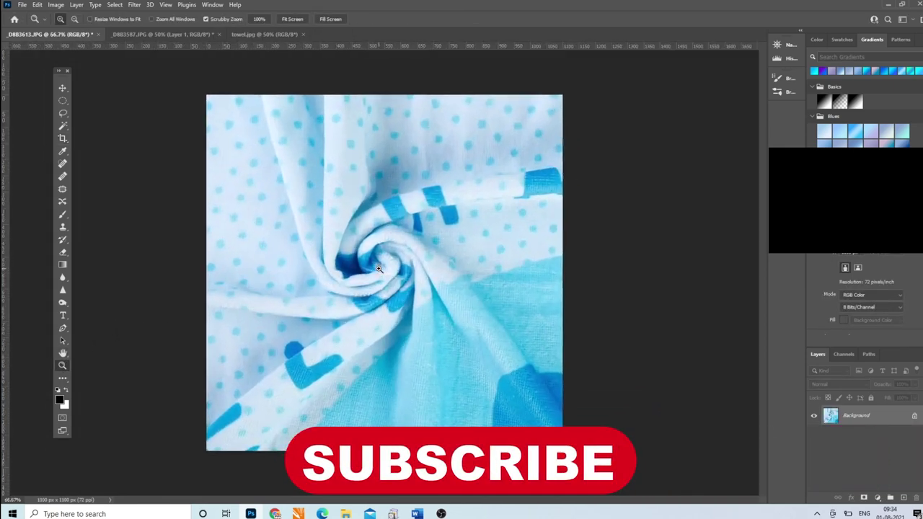
{"action": "left_click", "coordinate": [378, 268]}
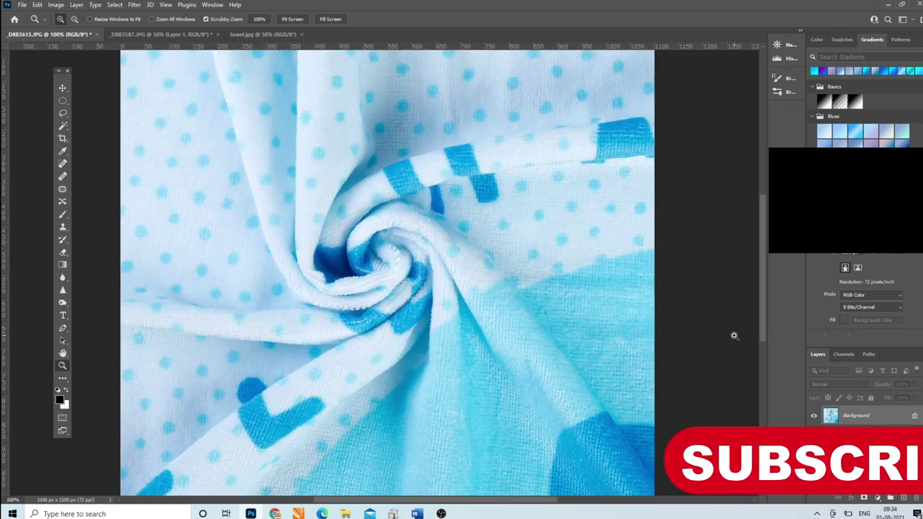